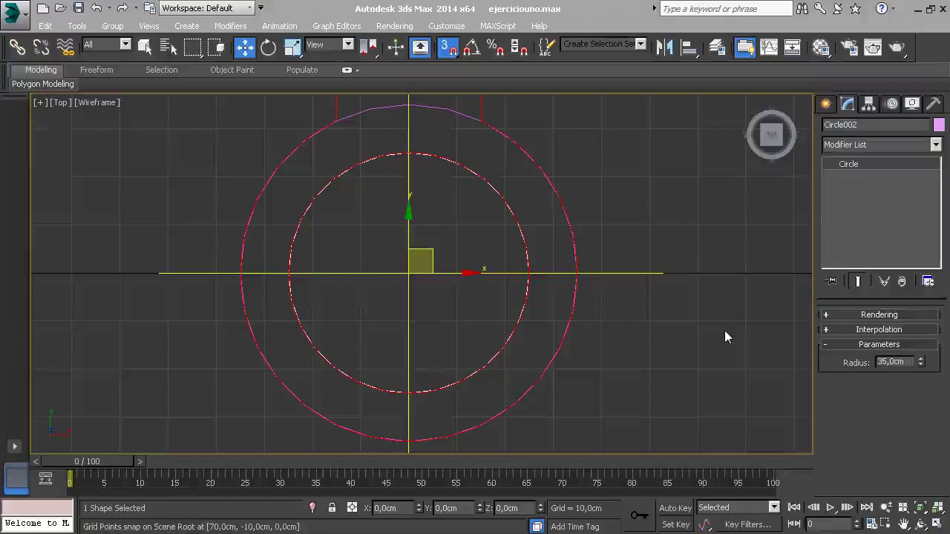
Zoom the Top view out so both connecting-rod outlines are visible
scroll(519, 218, "down", 3)
middle_click_drag(520, 218, 523, 374)
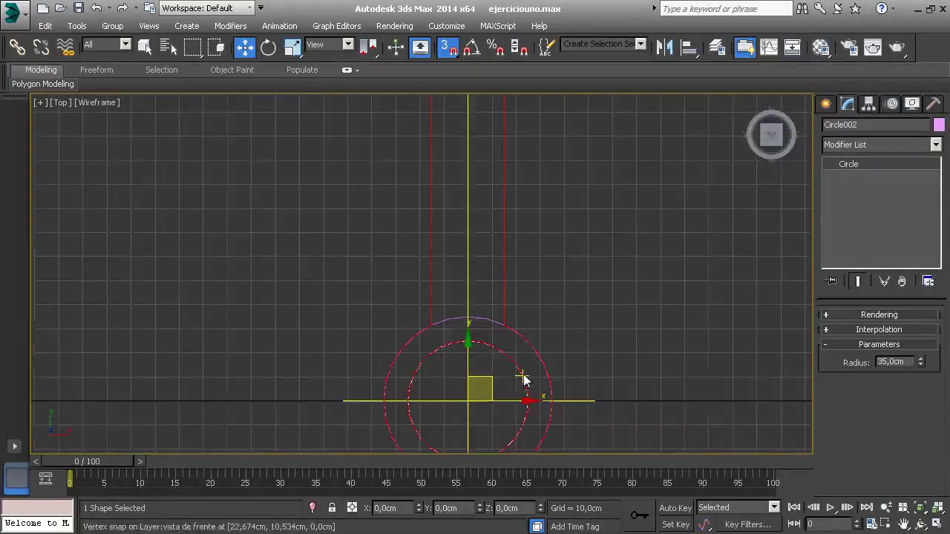
scroll(519, 273, "down", 3)
scroll(466, 344, "up", 3)
scroll(455, 328, "down", 3)
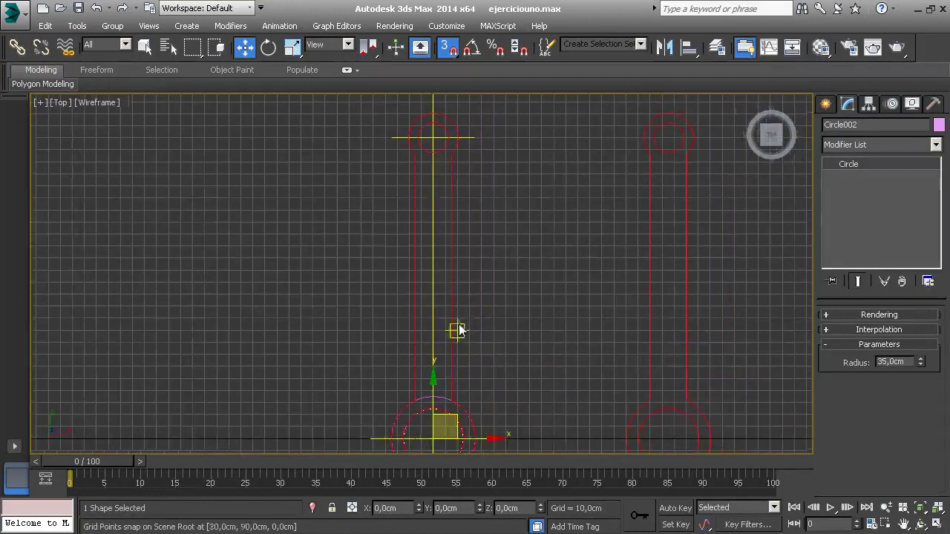
scroll(445, 286, "up", 1)
scroll(441, 286, "up", 1)
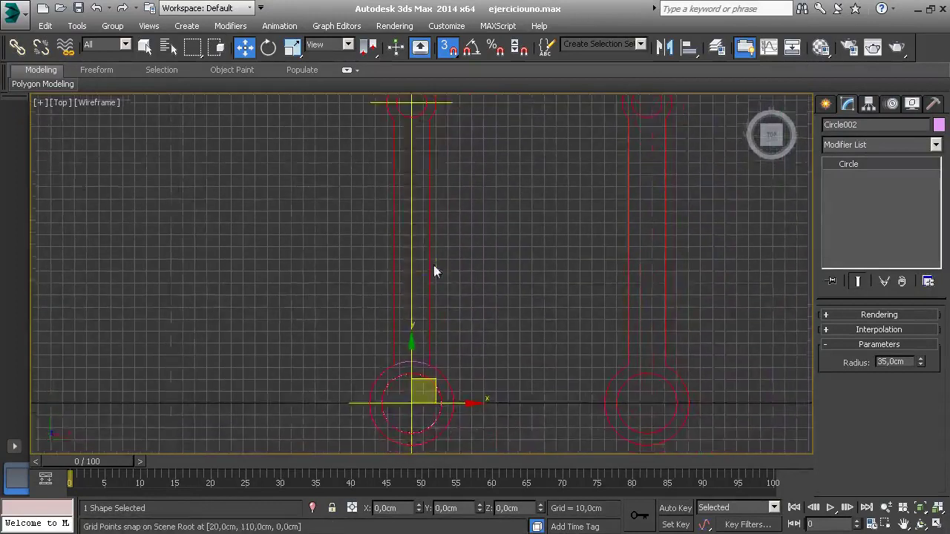
Frame the rods' top circles and bring up the Shapes spline types
middle_click_drag(434, 269, 435, 281)
middle_click_drag(435, 248, 435, 253)
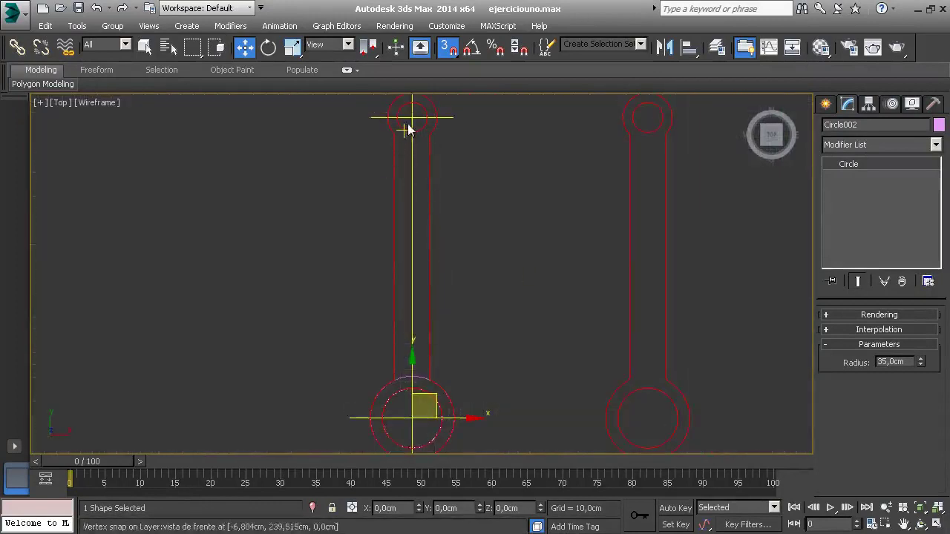
mouse_move(407, 127)
middle_mouse_down()
mouse_move(422, 154)
mouse_move(431, 148)
middle_mouse_up()
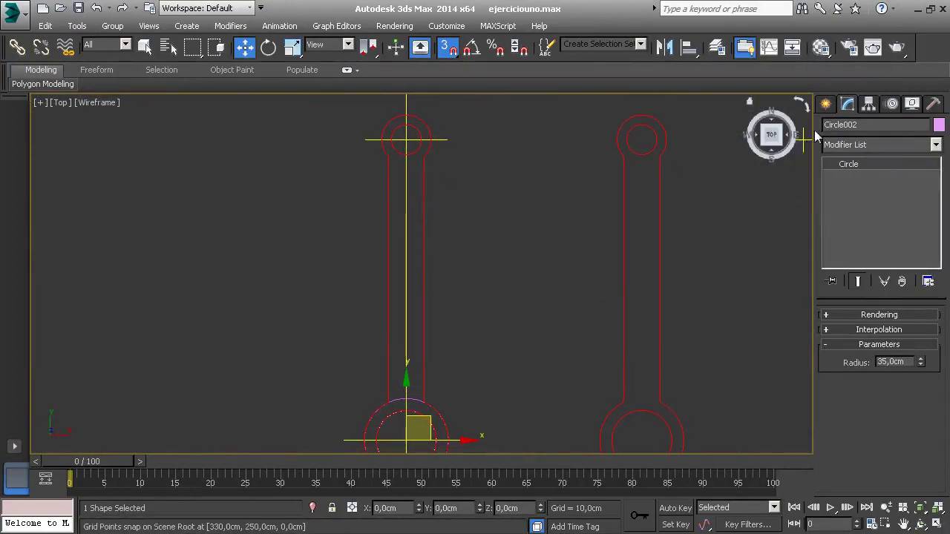
left_click(825, 104)
With Line active, clear Grid Points and Pivot snaps, keeping only Vertex, and begin a shank line
left_click(850, 212)
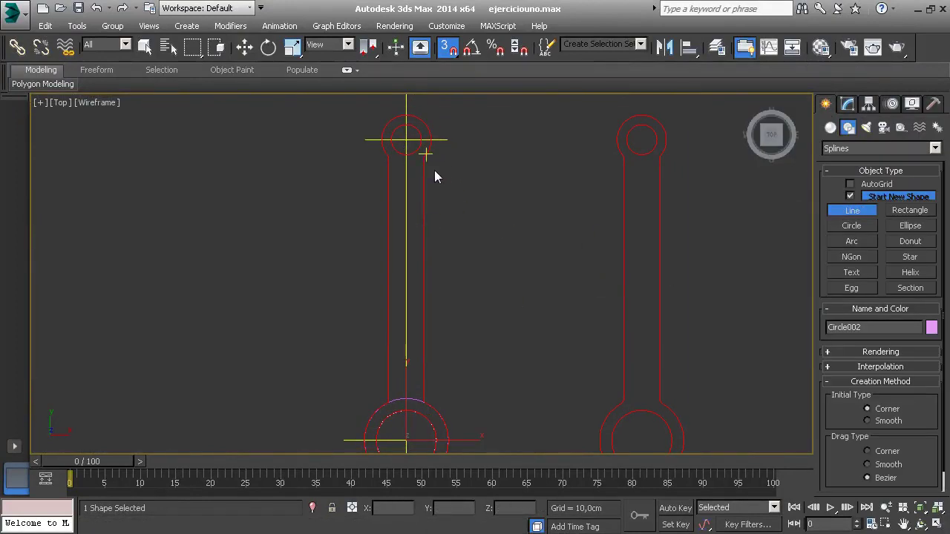
right_click(449, 49)
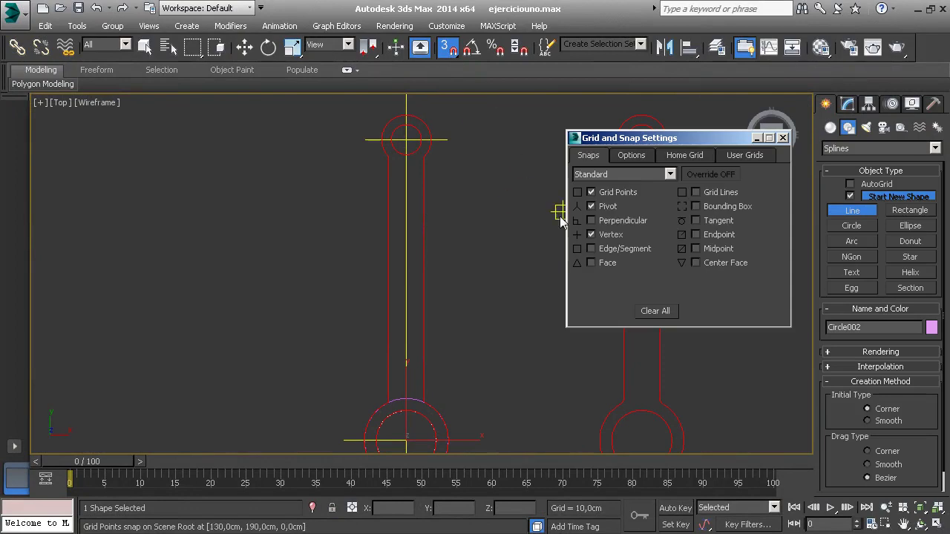
left_click(612, 193)
left_click(609, 207)
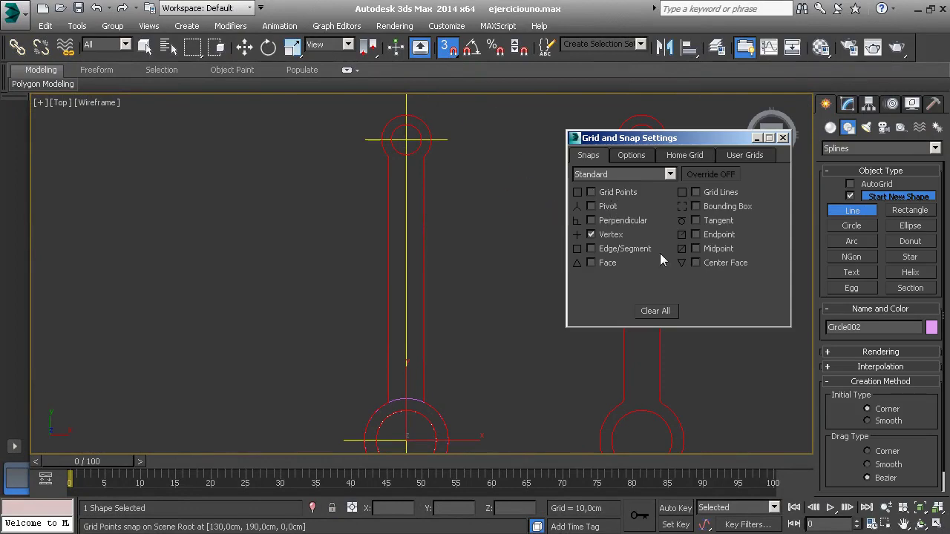
left_click(782, 138)
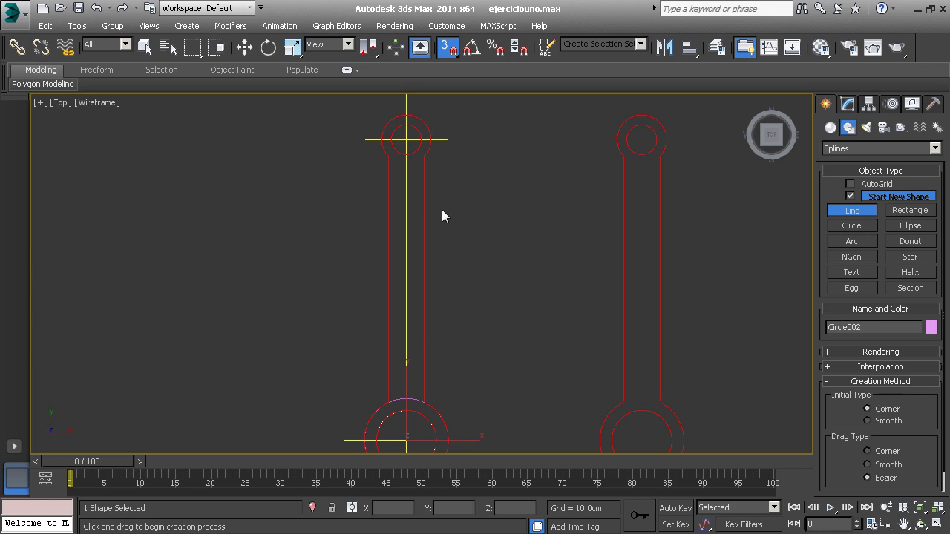
left_click(427, 161)
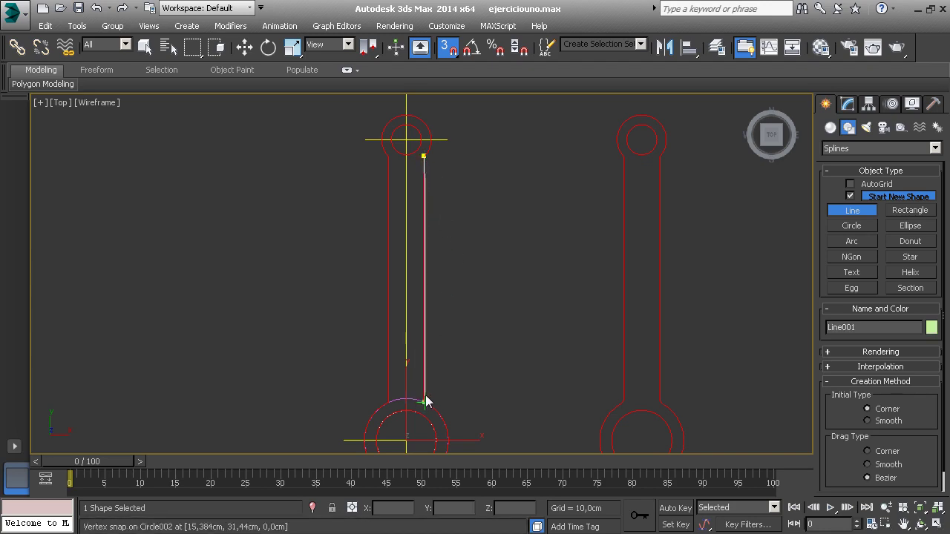
Finish the first shank line from the top circle onto the large bottom circle
scroll(426, 422, "up", 2)
scroll(431, 346, "up", 3)
scroll(431, 290, "up", 2)
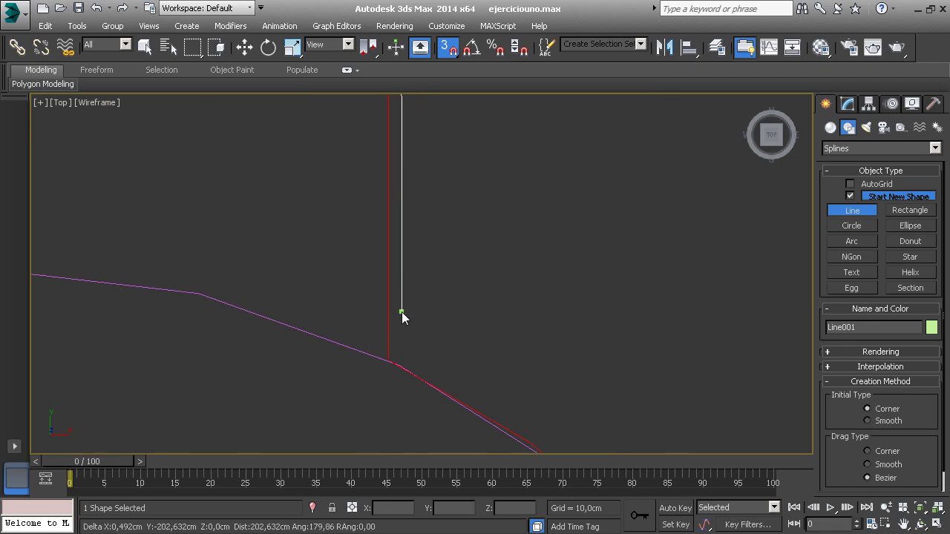
left_click(388, 361)
scroll(362, 327, "down", 1)
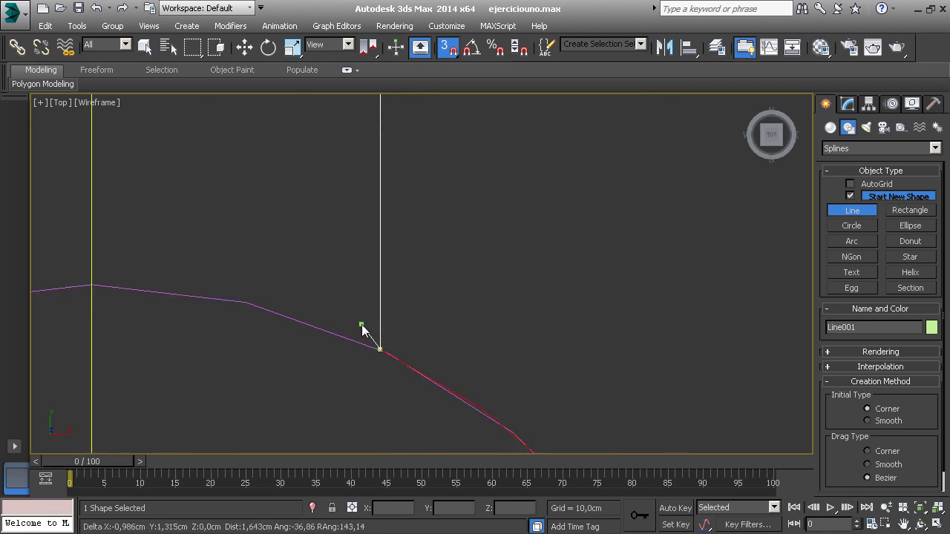
scroll(371, 320, "down", 2)
right_click(430, 309)
Draw the second shank line from the top circle down to the outer circle
scroll(431, 312, "down", 2)
scroll(475, 326, "down", 2)
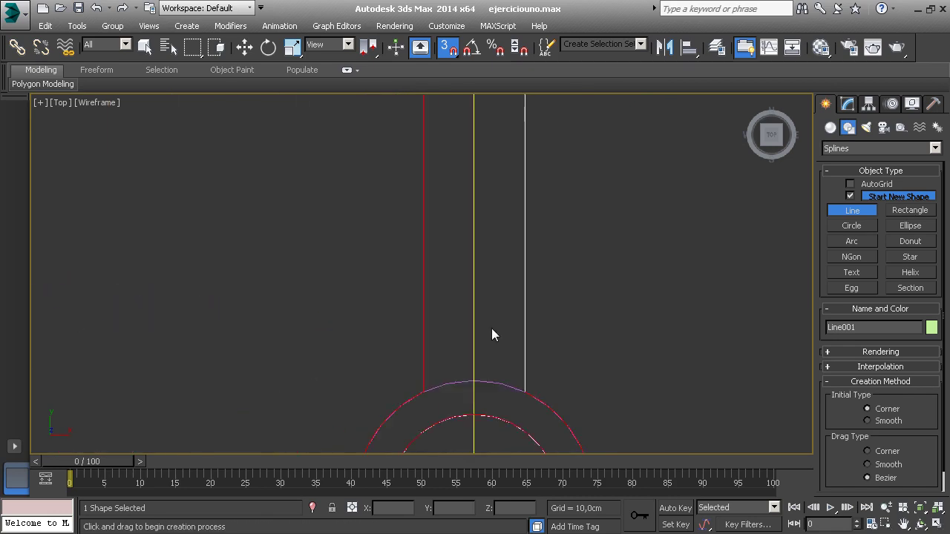
scroll(468, 315, "down", 3)
scroll(456, 290, "down", 2)
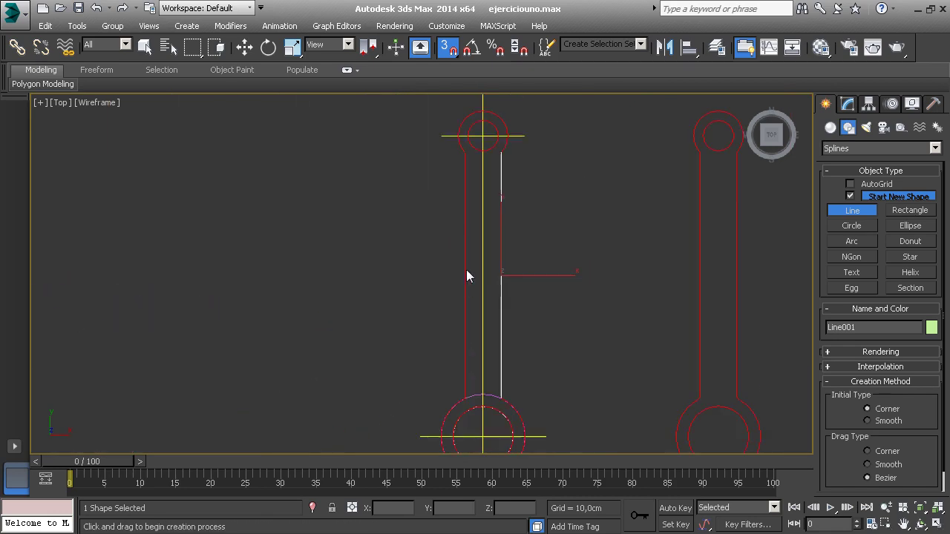
left_click(468, 160)
scroll(462, 417, "up", 2)
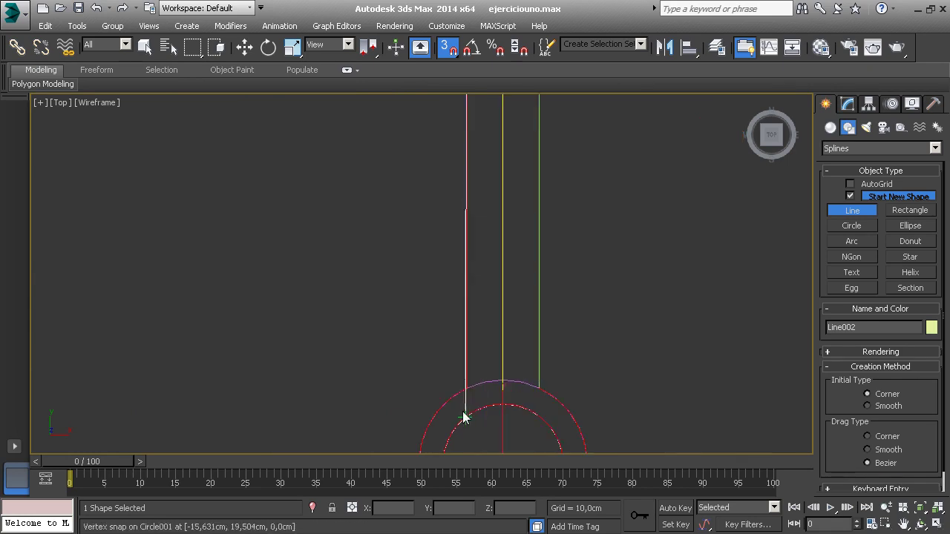
scroll(462, 417, "up", 2)
left_click(475, 346)
right_click(475, 346)
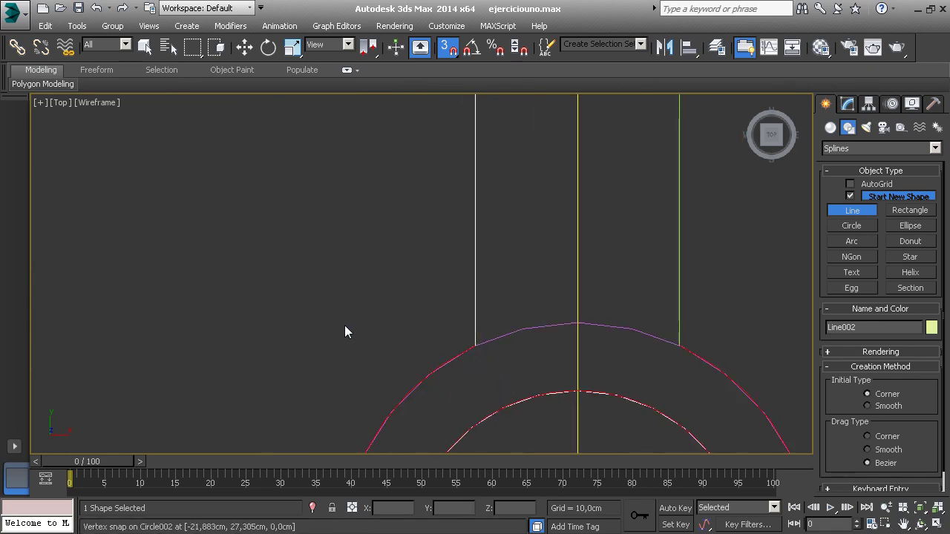
Pan and zoom onto the bottom arcs, then exit the Line tool
middle_click_drag(551, 345, 418, 345)
middle_click_drag(494, 398, 473, 330)
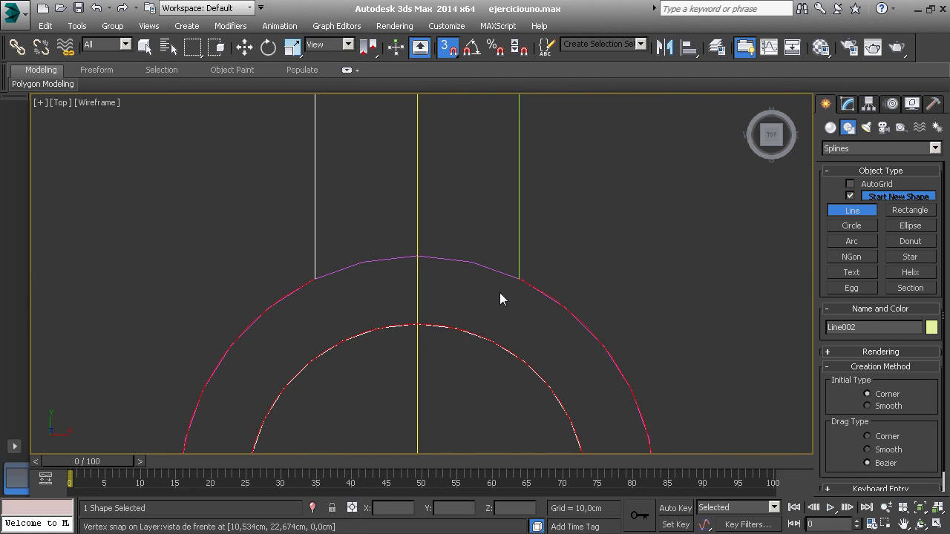
scroll(499, 293, "up", 1)
scroll(509, 306, "up", 3)
scroll(539, 252, "up", 2)
scroll(519, 278, "up", 2)
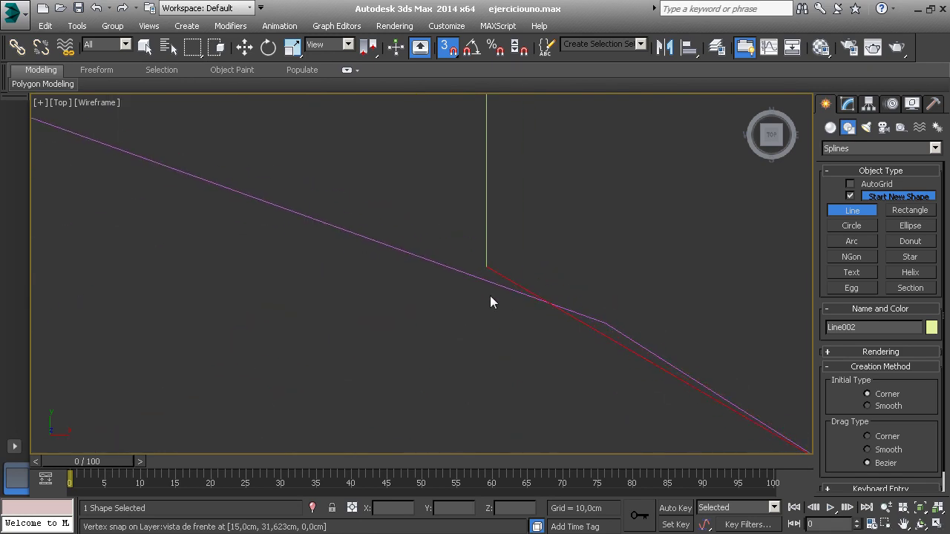
scroll(475, 292, "up", 2)
scroll(474, 288, "up", 1)
scroll(475, 287, "down", 2)
scroll(474, 287, "down", 4)
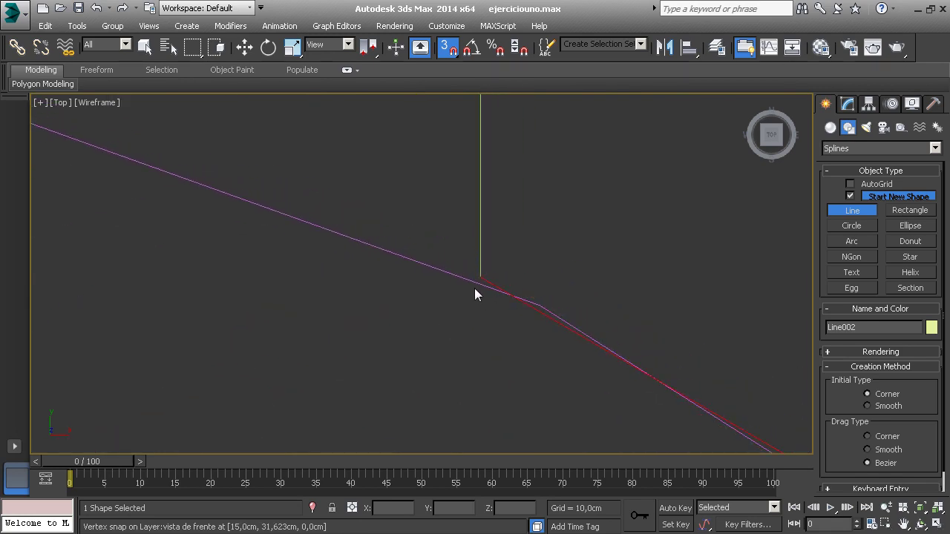
scroll(474, 288, "down", 1)
scroll(474, 288, "down", 1)
right_click(444, 276)
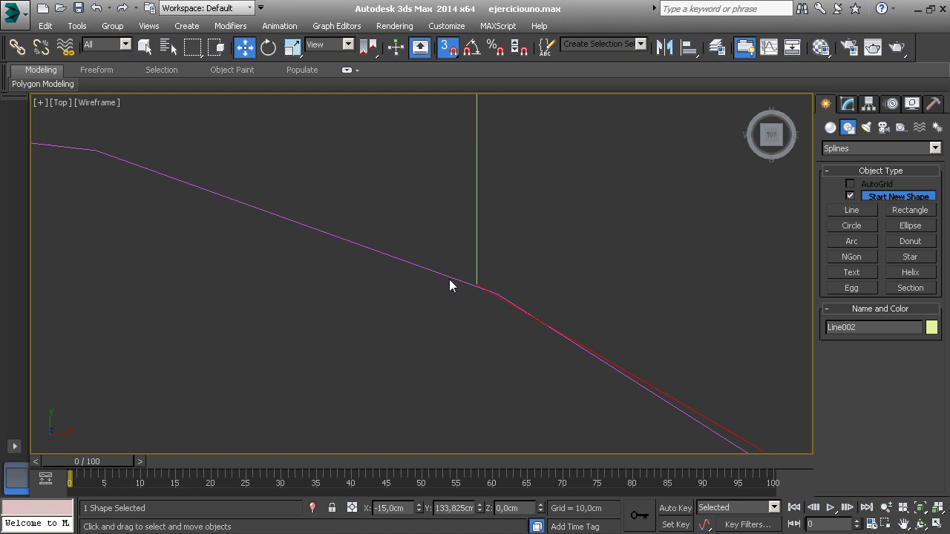
Deselect the shank line and zoom in on the small end's two circles and line junctions
left_click(545, 280)
scroll(477, 272, "up", 2)
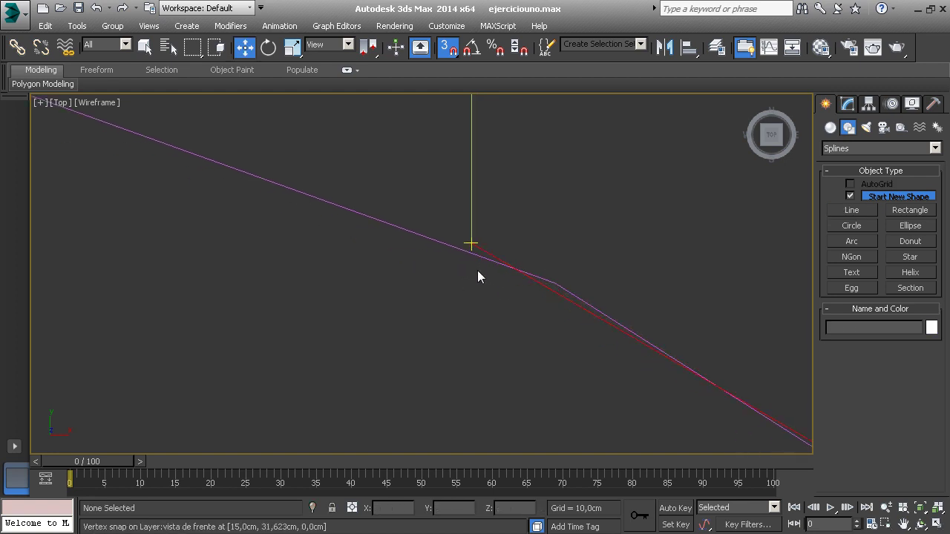
scroll(462, 233, "up", 2)
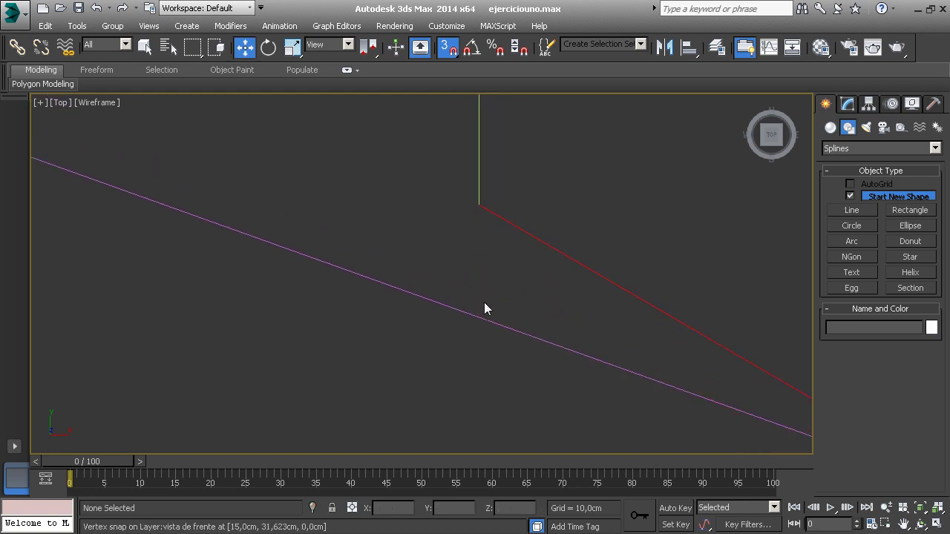
middle_click_drag(373, 260, 483, 259)
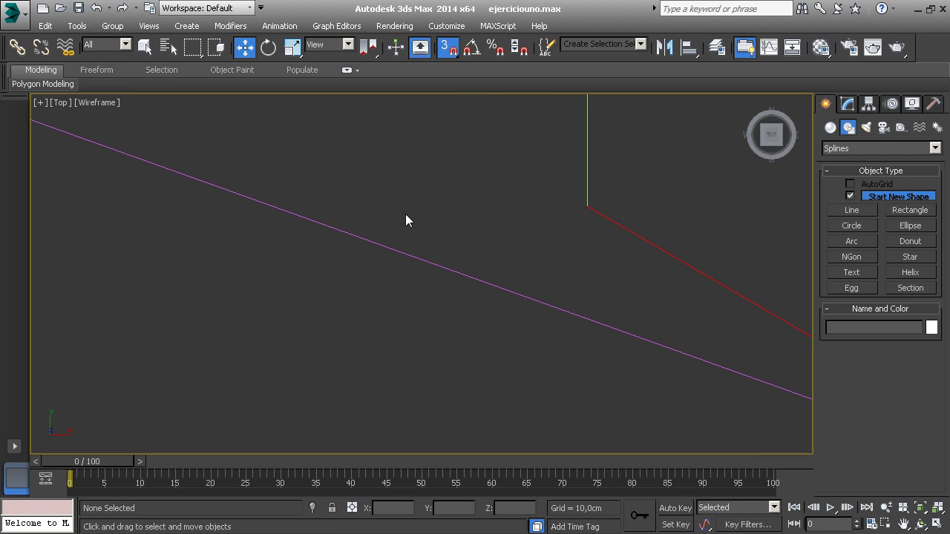
scroll(475, 230, "down", 1)
scroll(534, 253, "down", 1)
scroll(526, 263, "down", 2)
scroll(527, 263, "down", 3)
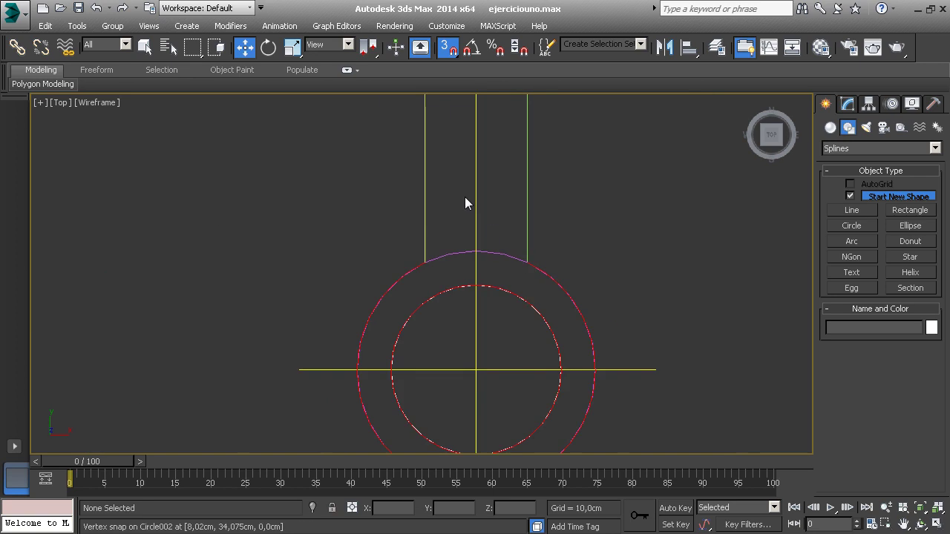
scroll(467, 208, "up", 4)
scroll(480, 253, "down", 1)
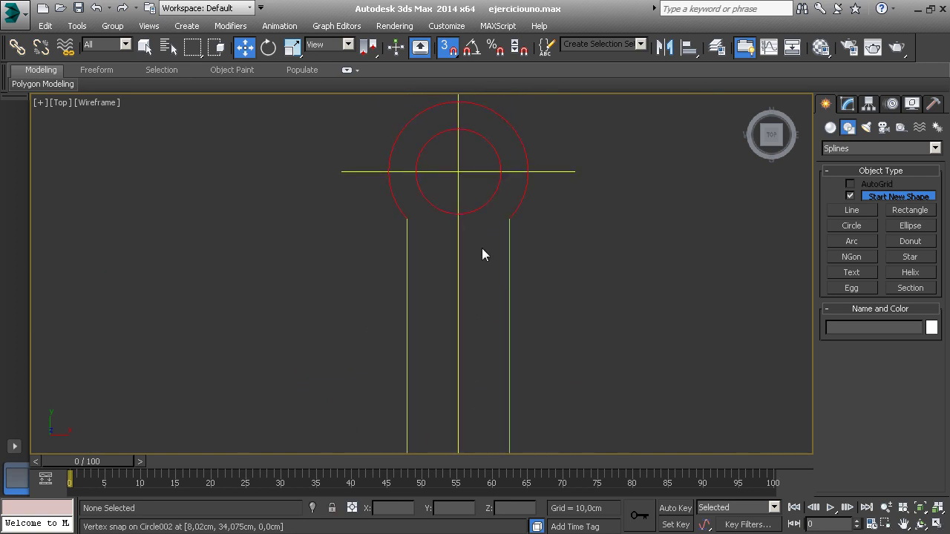
scroll(481, 247, "up", 1)
scroll(479, 274, "up", 2)
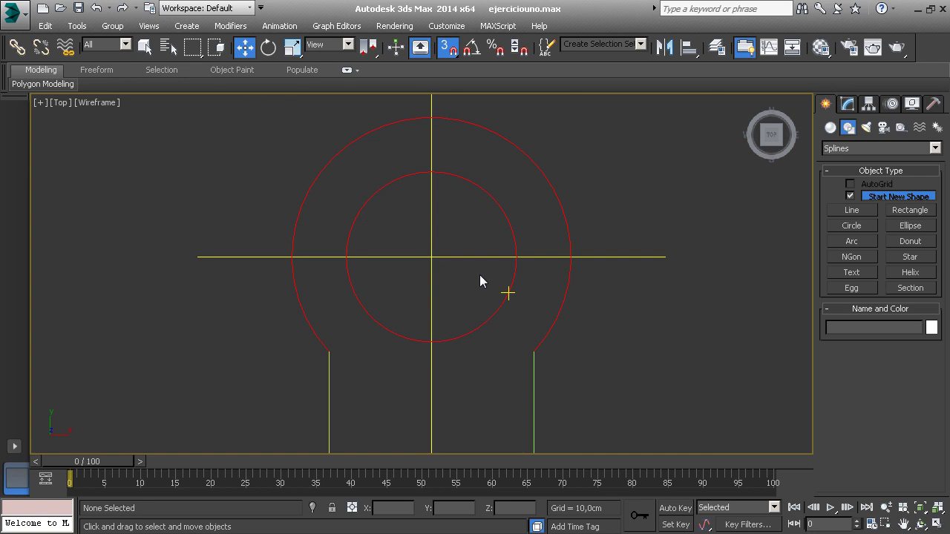
Draw a 12.5 cm Edge-method circle across the small eye's inner circle
left_click(850, 226)
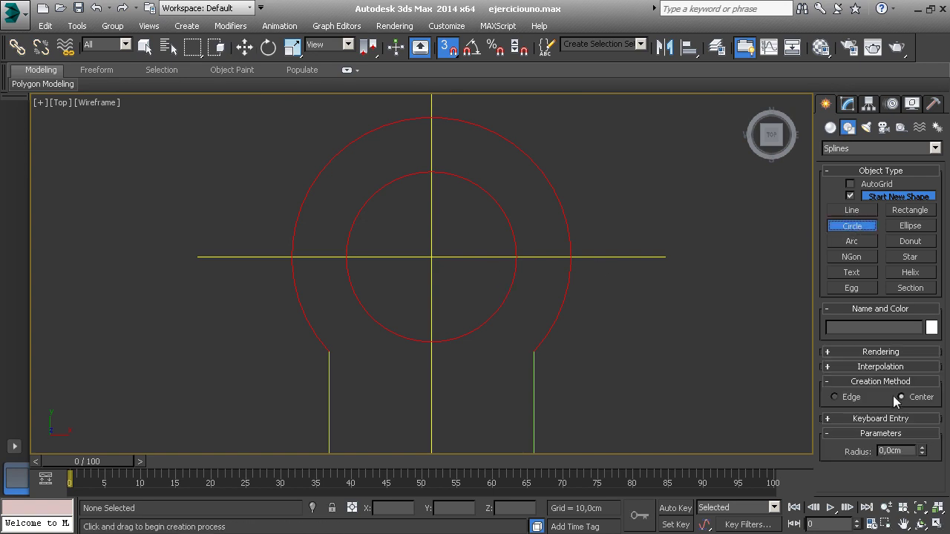
left_click(853, 397)
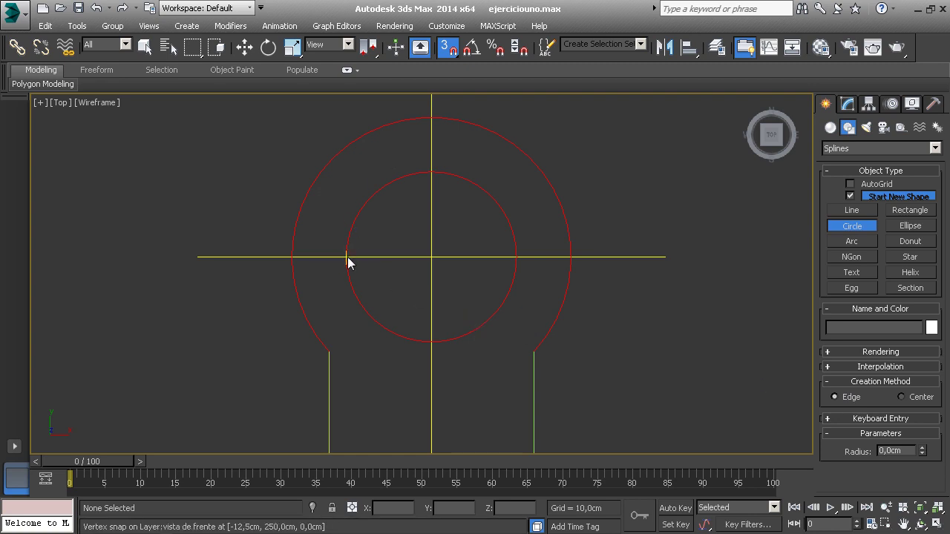
left_click_drag(346, 258, 517, 258)
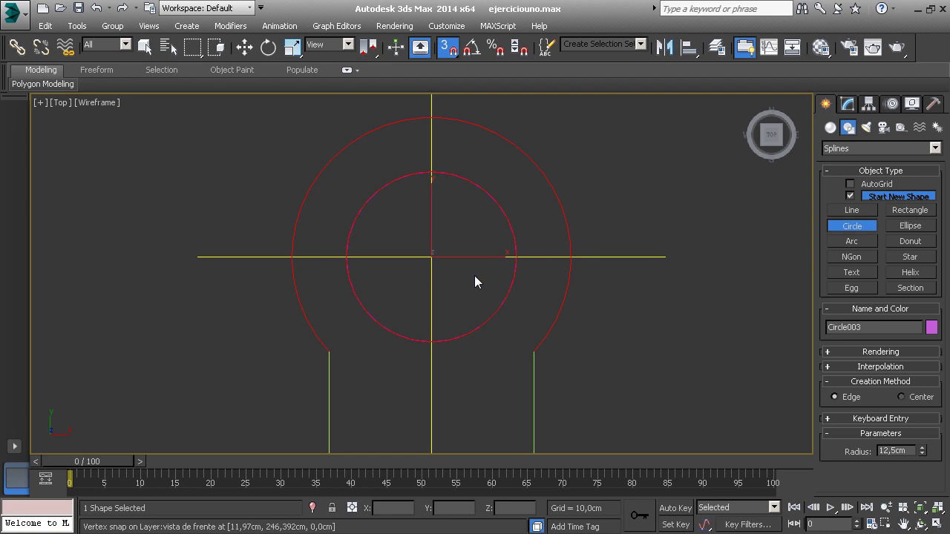
middle_click_drag(450, 304, 448, 284)
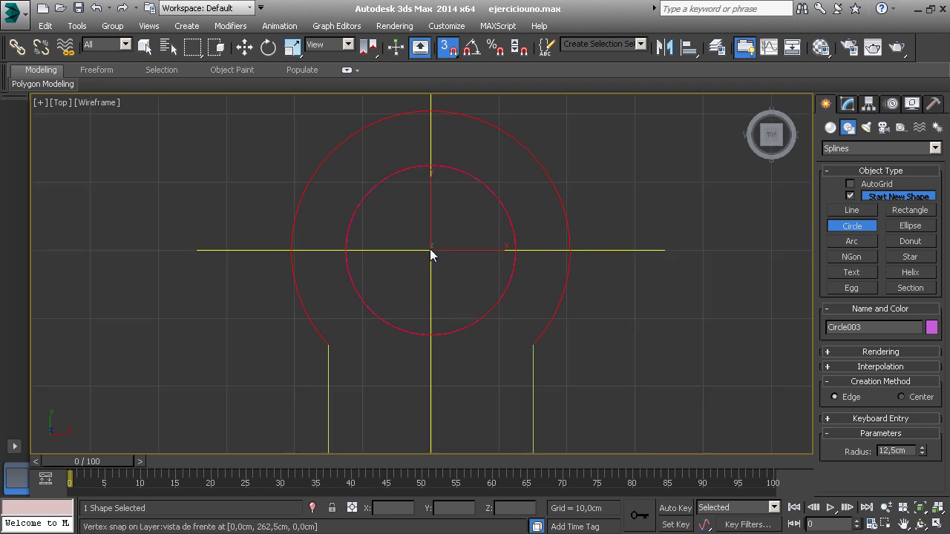
Turn Grid Points snapping back on in the snap settings
right_click(448, 47)
left_click(612, 195)
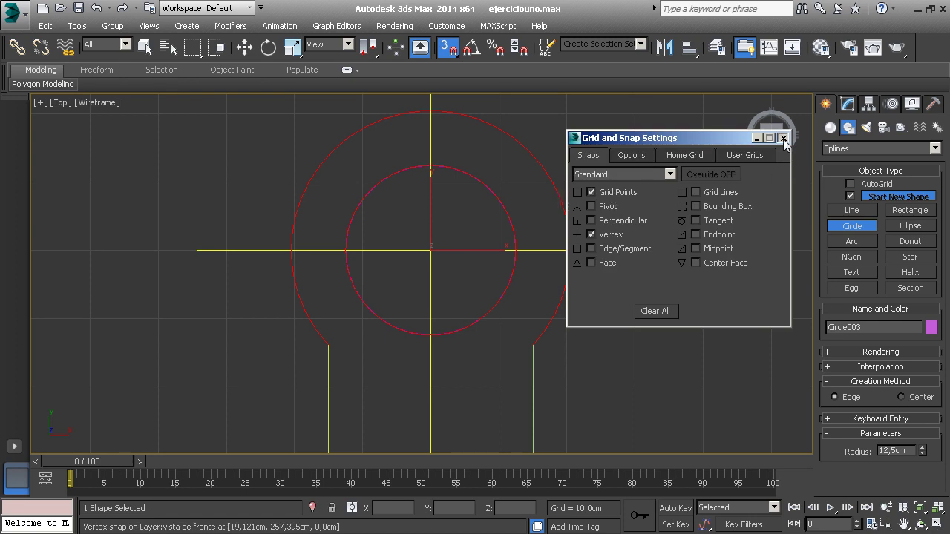
left_click(783, 138)
right_click(447, 47)
left_click(783, 138)
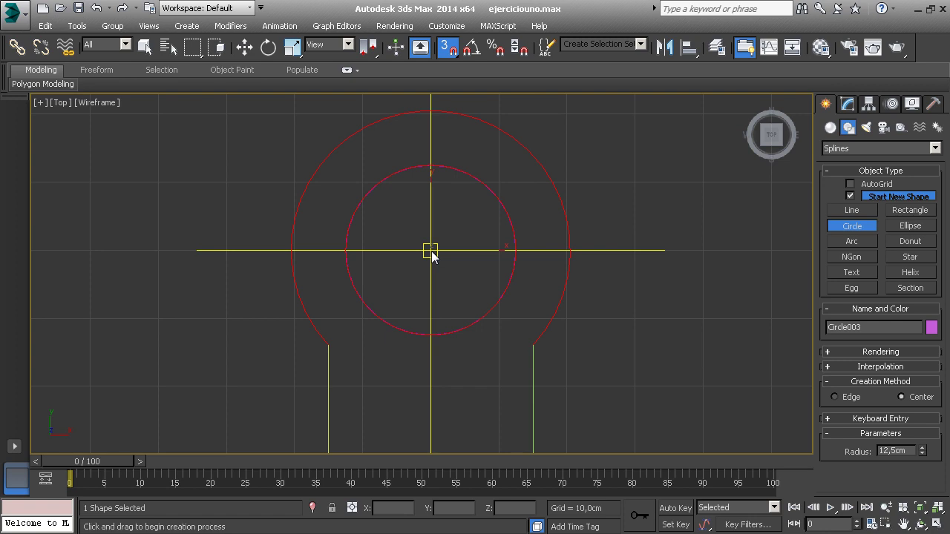
Draw a 20.5 cm circle from the axis crossing out to the outer arc
left_click_drag(431, 251, 539, 329)
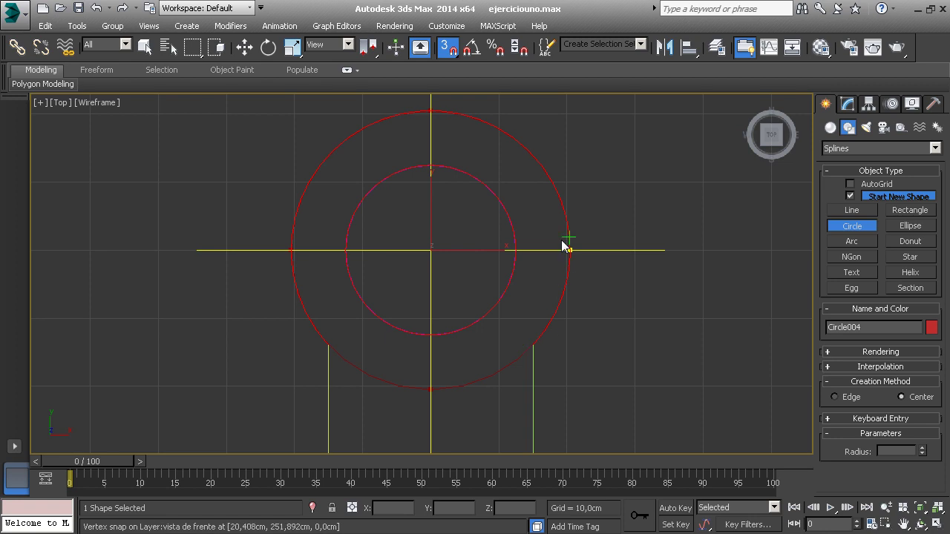
left_click_drag(539, 330, 555, 187)
mouse_move(557, 319)
left_mouse_down()
mouse_move(564, 275)
mouse_move(542, 170)
mouse_move(660, 288)
mouse_move(902, 449)
mouse_move(741, 340)
mouse_move(559, 163)
mouse_move(472, 129)
mouse_move(415, 125)
mouse_move(373, 153)
mouse_move(383, 150)
mouse_move(366, 125)
mouse_move(325, 149)
mouse_move(450, 124)
mouse_move(530, 150)
mouse_move(547, 196)
mouse_move(552, 186)
left_mouse_up()
type("20,5")
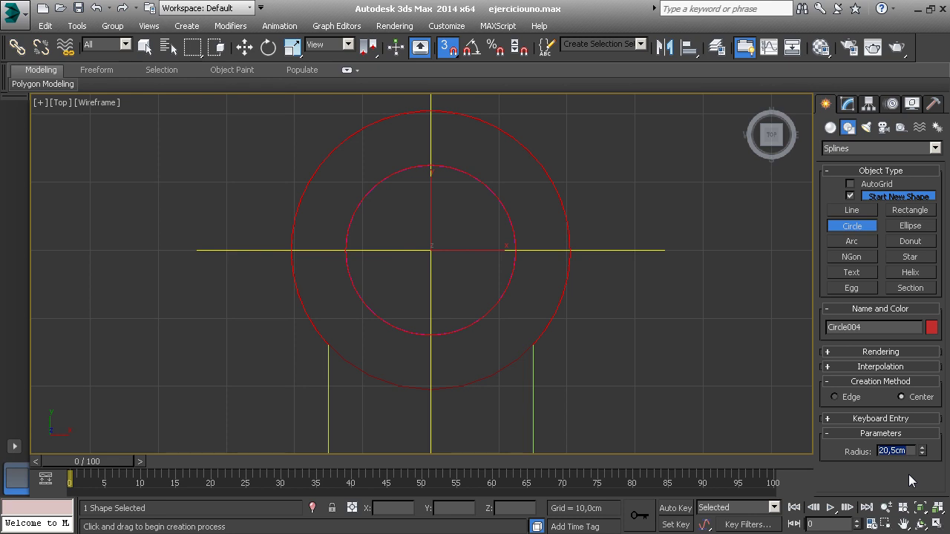
Hide the Ejes axis layer using the Layer Manager
key("w")
left_click(716, 46)
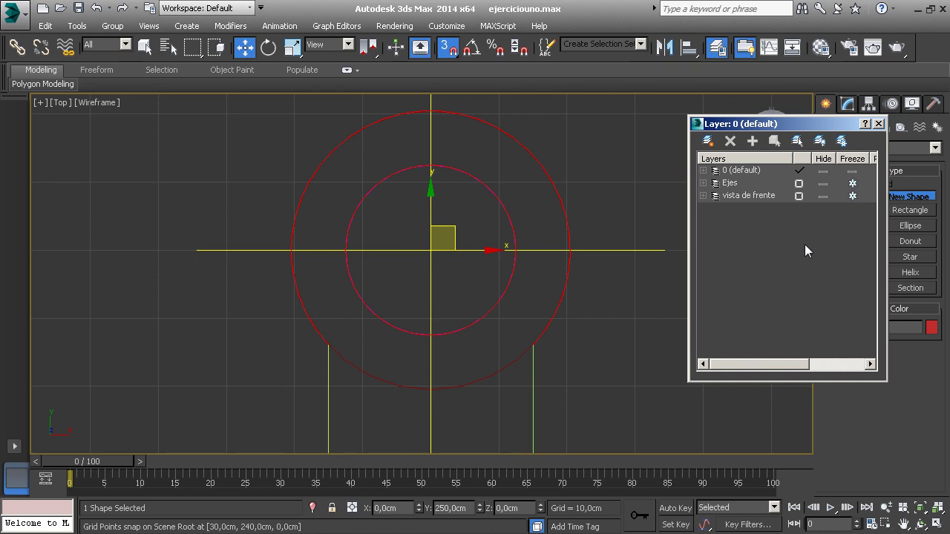
left_click(822, 197)
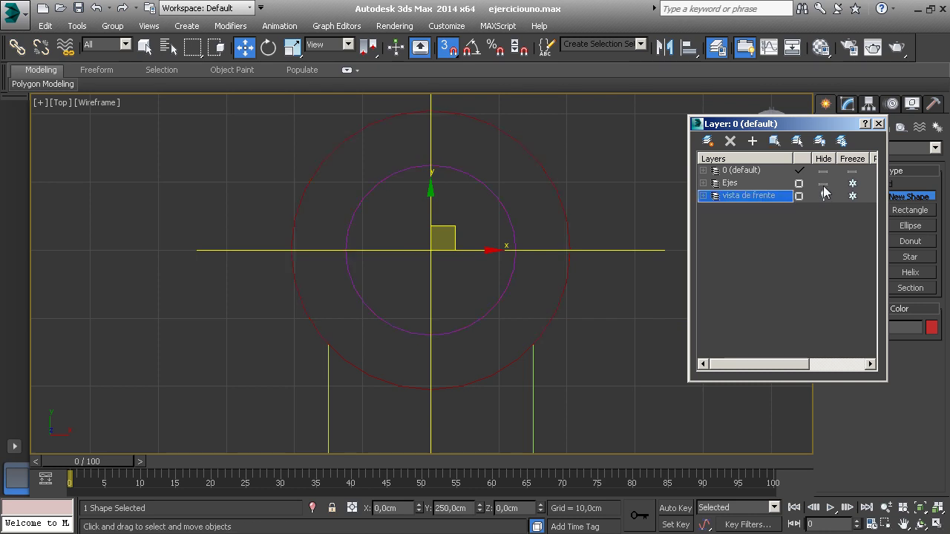
left_click(823, 184)
Hide the viewport grid and pan down the shank to the lower end circle
scroll(494, 376, "down", 3)
scroll(485, 303, "down", 3)
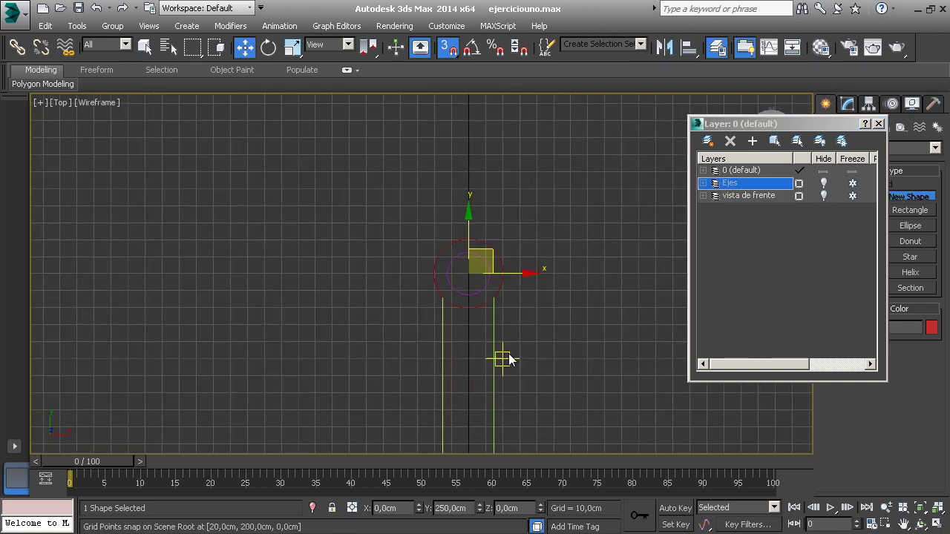
middle_click_drag(509, 359, 509, 254)
scroll(480, 244, "down", 2)
scroll(476, 243, "down", 2)
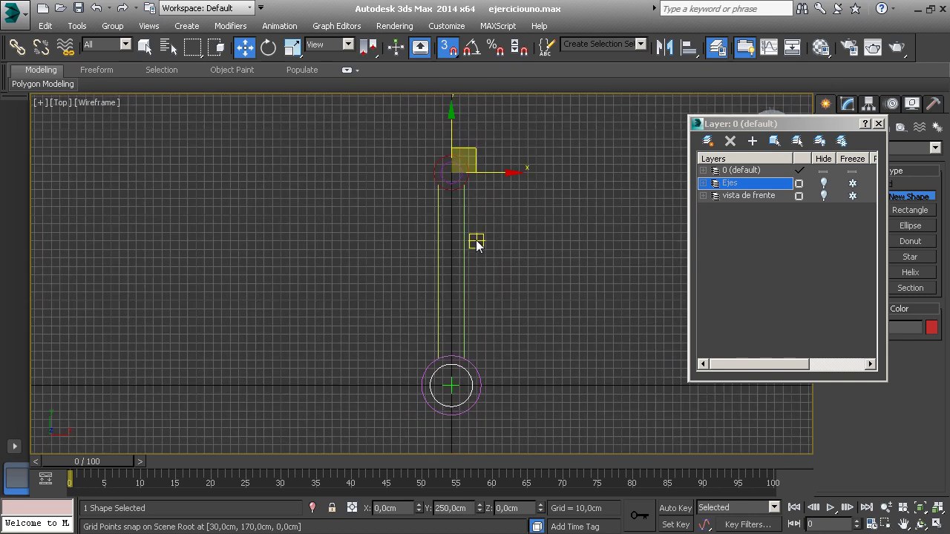
middle_click_drag(450, 223, 456, 238)
key("g")
middle_click_drag(477, 316, 483, 350)
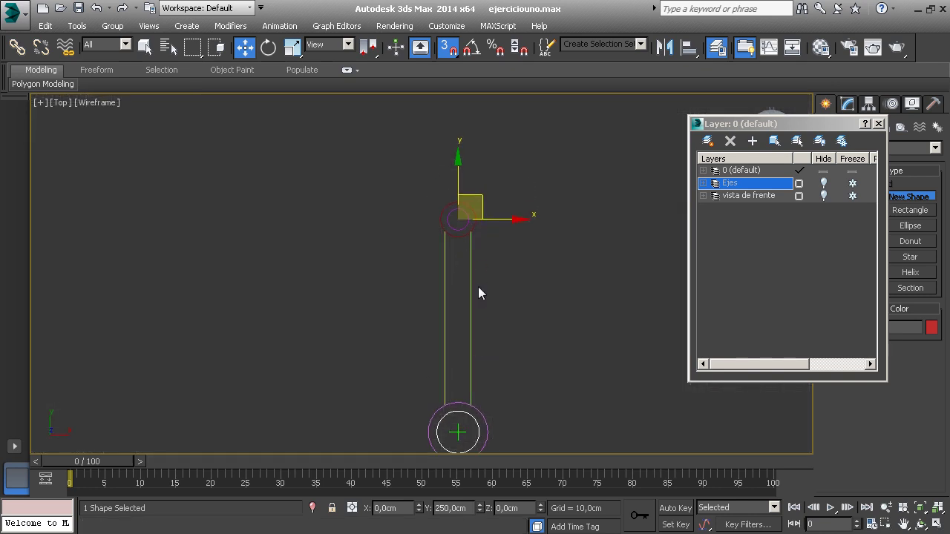
scroll(478, 294, "up", 1)
middle_click_drag(487, 285, 472, 208)
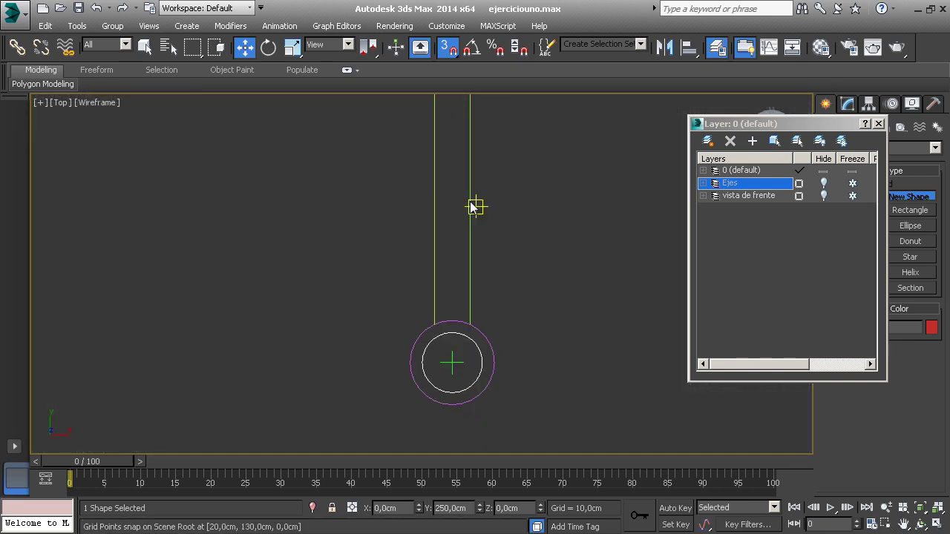
scroll(455, 380, "up", 3)
scroll(416, 353, "up", 2)
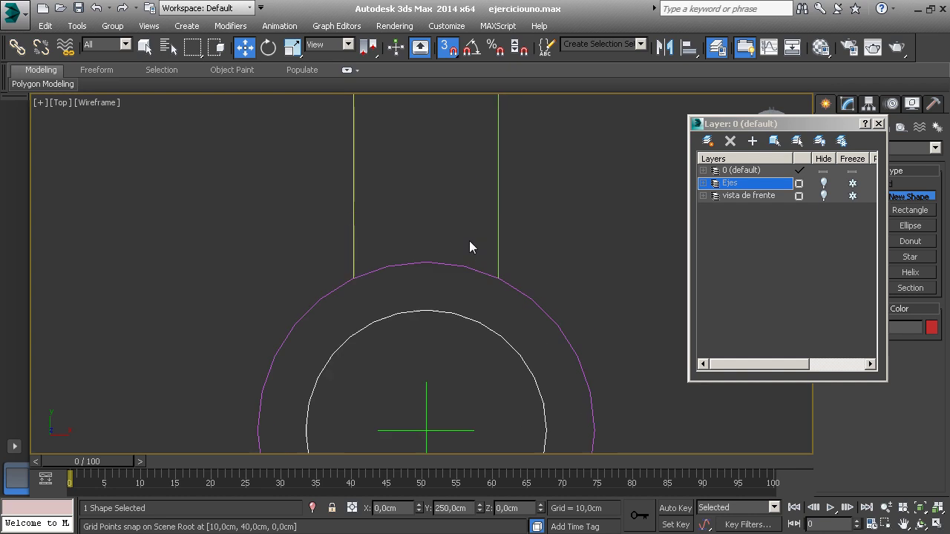
Zoom in and out on the circle arcs to check how they meet
mouse_move(470, 248)
middle_mouse_down()
mouse_move(474, 350)
mouse_move(445, 259)
middle_mouse_up()
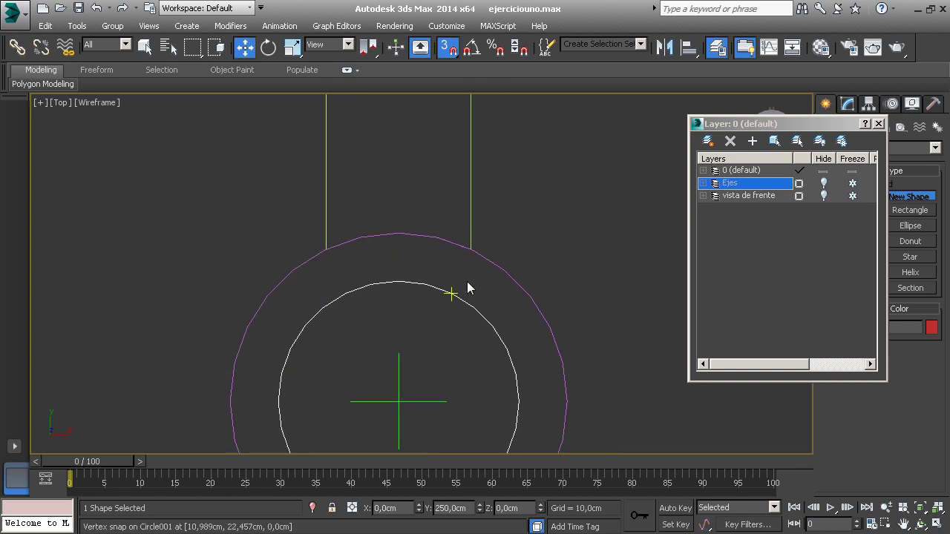
scroll(467, 281, "up", 2)
scroll(470, 250, "up", 3)
scroll(479, 250, "up", 2)
scroll(479, 247, "up", 2)
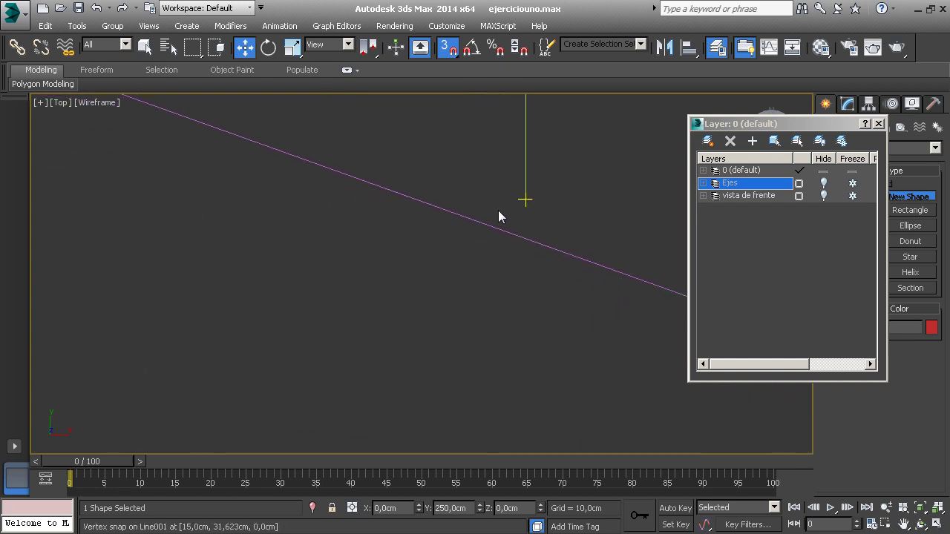
scroll(520, 219, "down", 1)
scroll(504, 311, "down", 1)
scroll(504, 311, "down", 1)
scroll(504, 312, "down", 2)
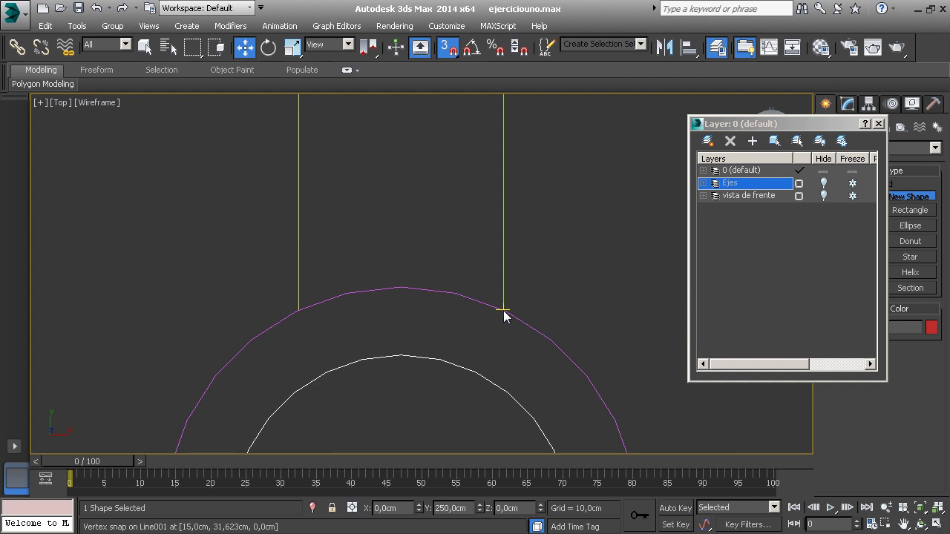
scroll(504, 311, "down", 3)
scroll(475, 323, "down", 1)
scroll(440, 143, "up", 5)
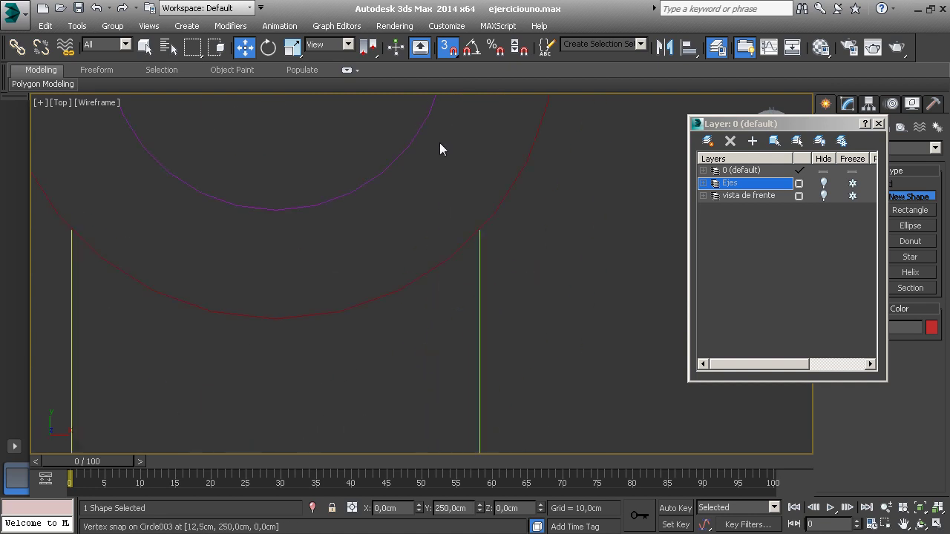
scroll(500, 201, "up", 3)
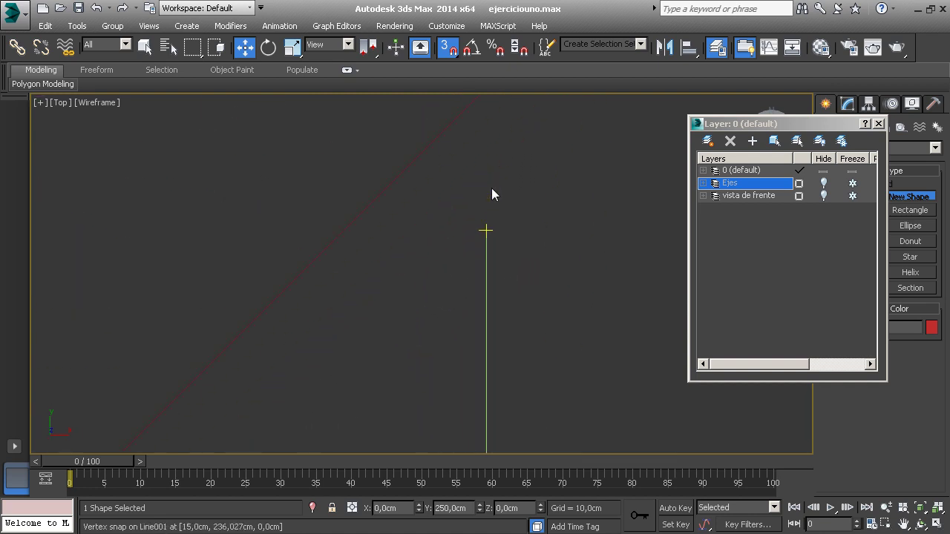
scroll(491, 218, "down", 2)
scroll(531, 216, "down", 2)
scroll(531, 215, "down", 1)
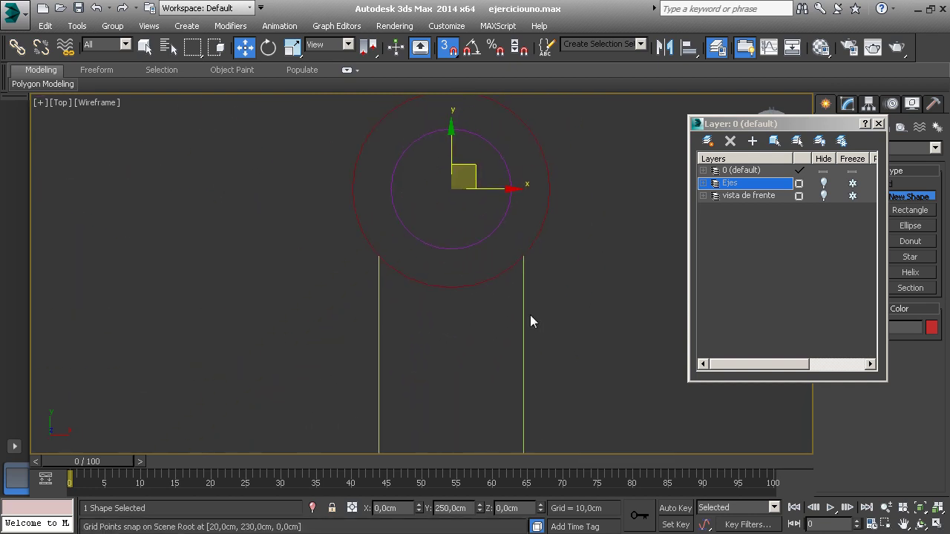
Pan down to the second small circle and inspect it
middle_click_drag(530, 321, 513, 223)
scroll(520, 245, "down", 2)
middle_click_drag(541, 356, 479, 295)
scroll(479, 295, "up", 4)
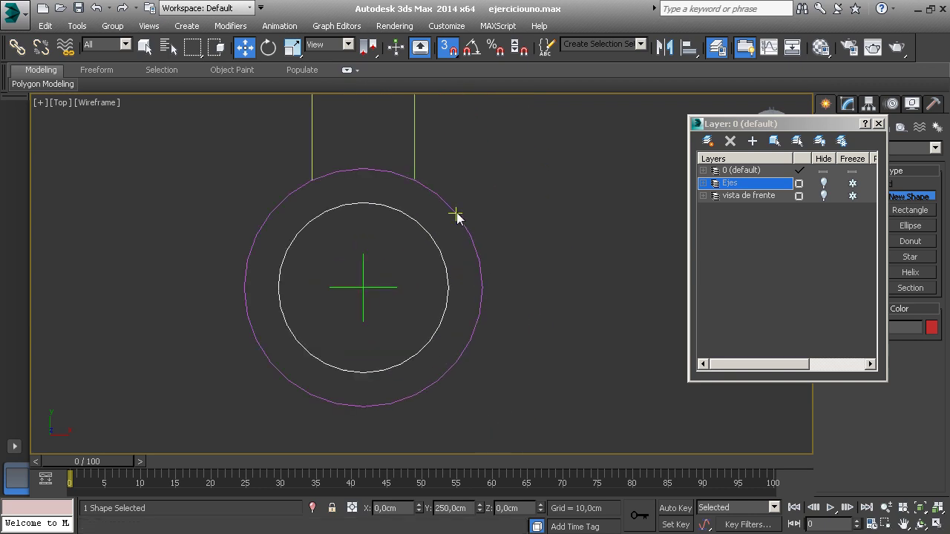
scroll(455, 215, "up", 2)
scroll(443, 205, "up", 2)
scroll(441, 212, "up", 2)
scroll(441, 213, "down", 2)
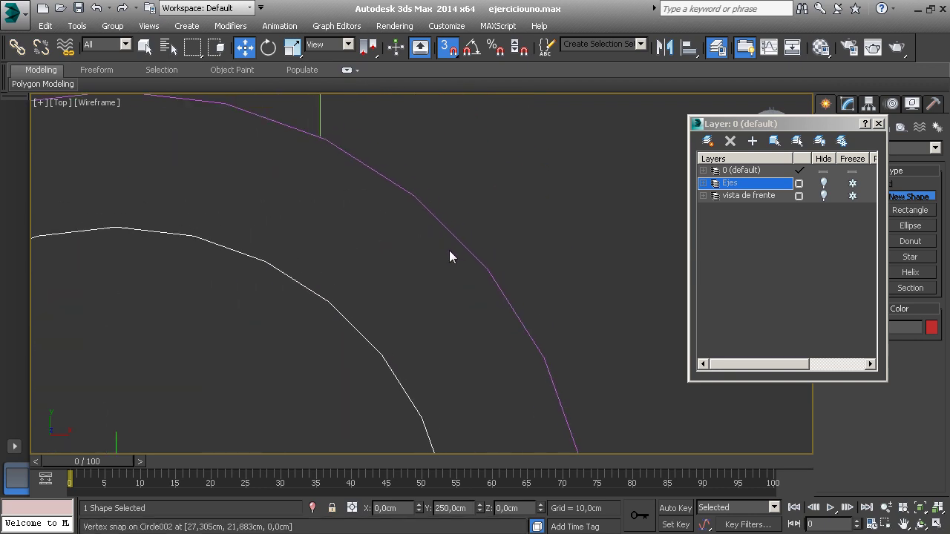
scroll(450, 252, "down", 1)
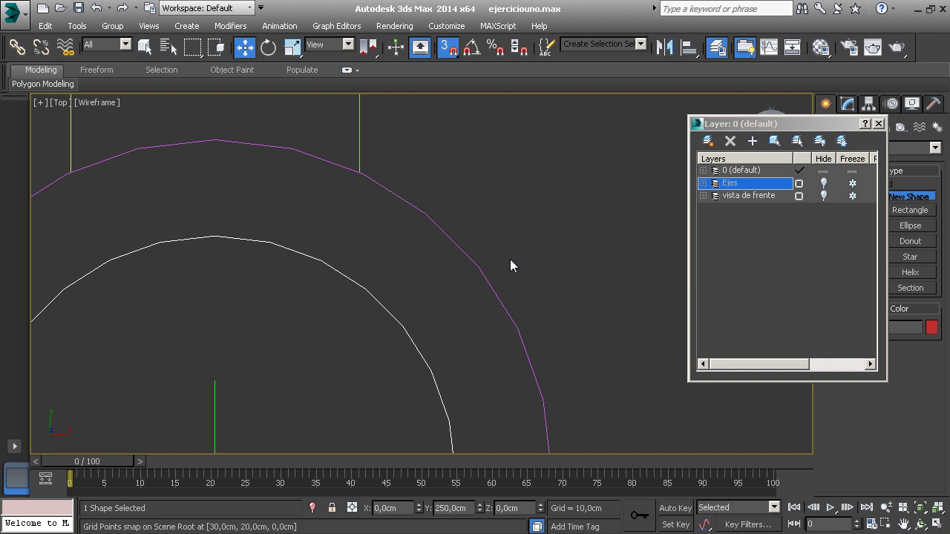
Close the Layer Manager and turn off Grid Points snapping
left_click(878, 124)
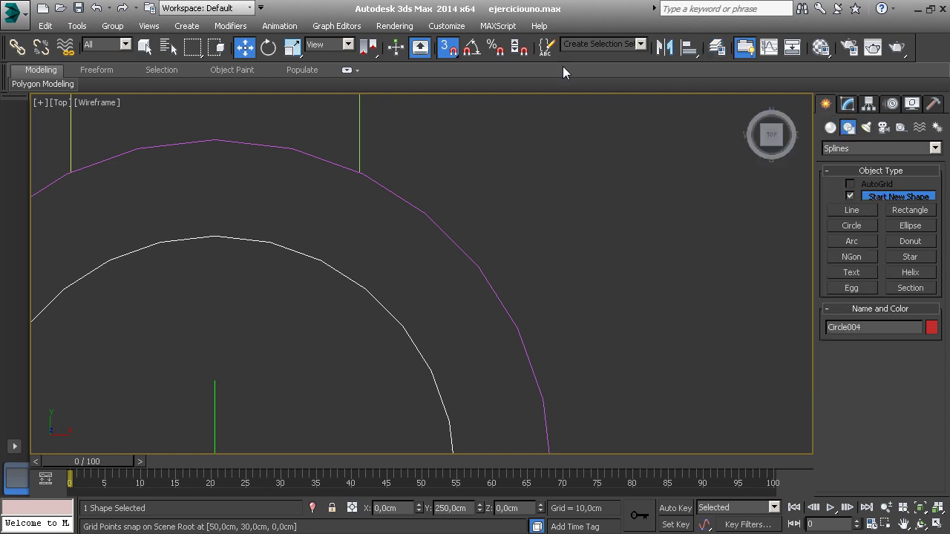
right_click(448, 48)
left_click(600, 194)
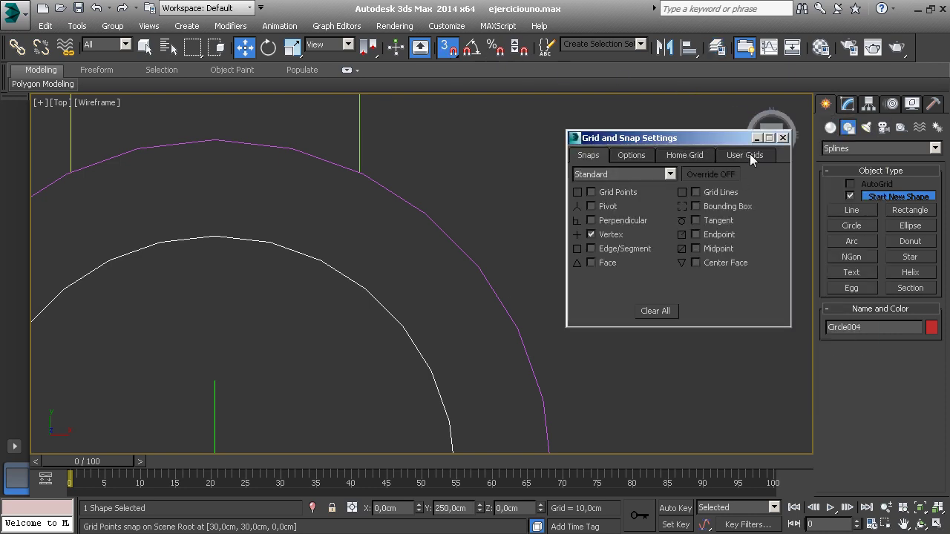
left_click(782, 139)
Select Circle002 and expand its Interpolation rollout
right_click(520, 288)
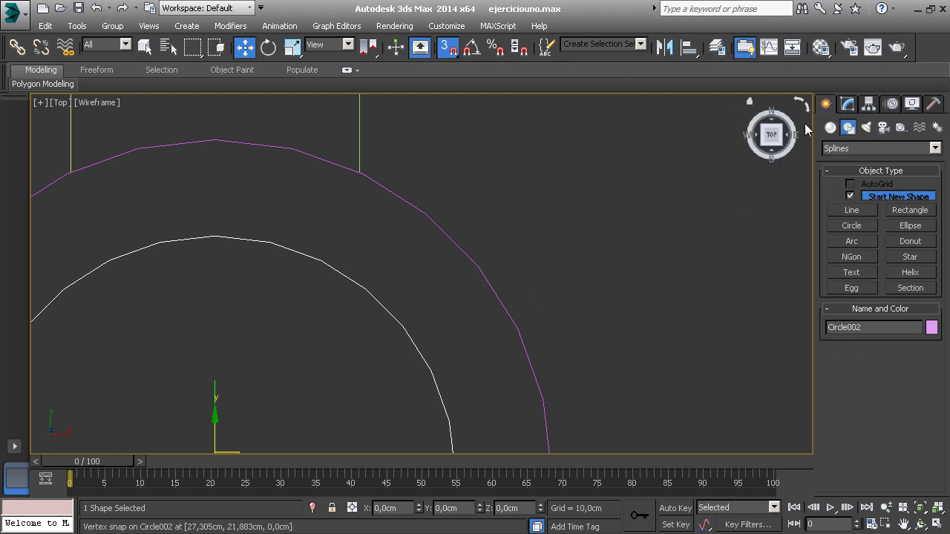
left_click(846, 106)
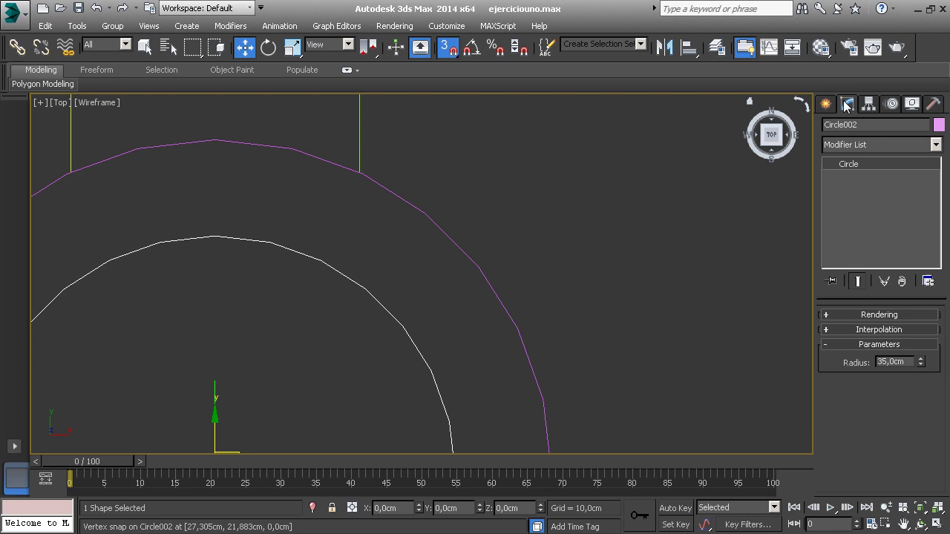
left_click(900, 330)
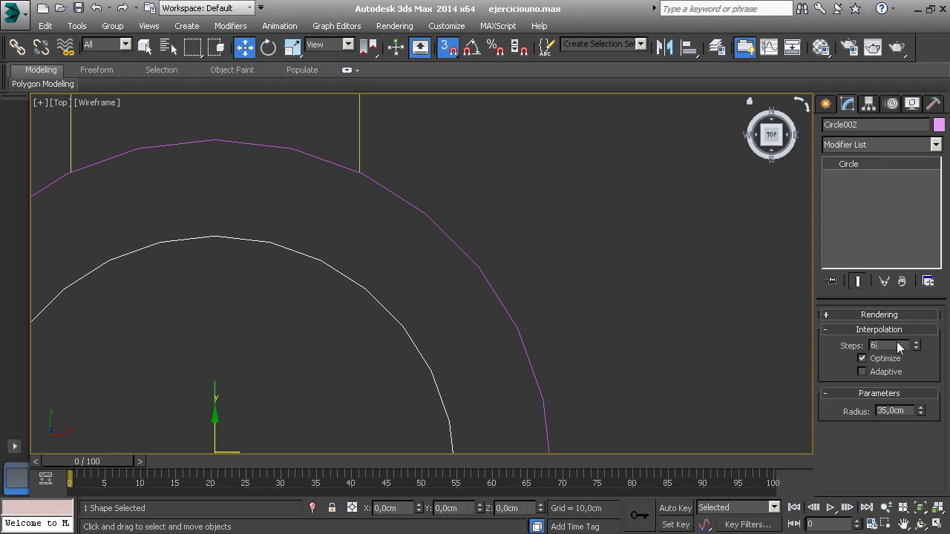
Adjust Circle002's interpolation Steps, settling on 9
double_click(899, 346)
type("9")
key("Return")
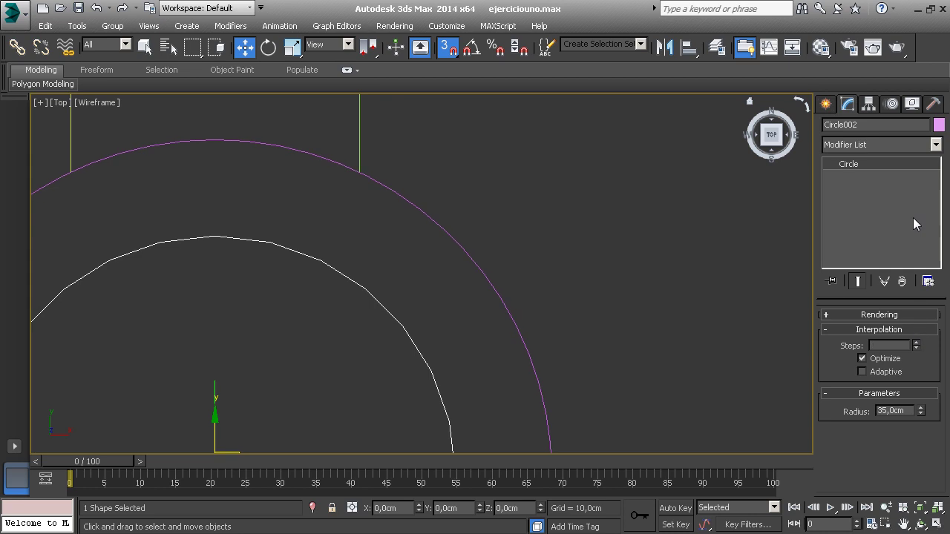
left_click_drag(916, 346, 916, 418)
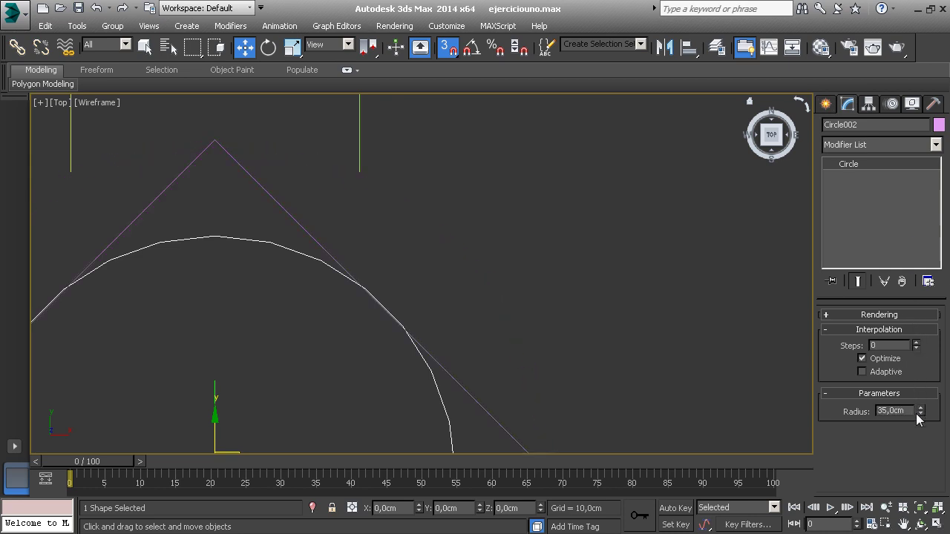
key("z")
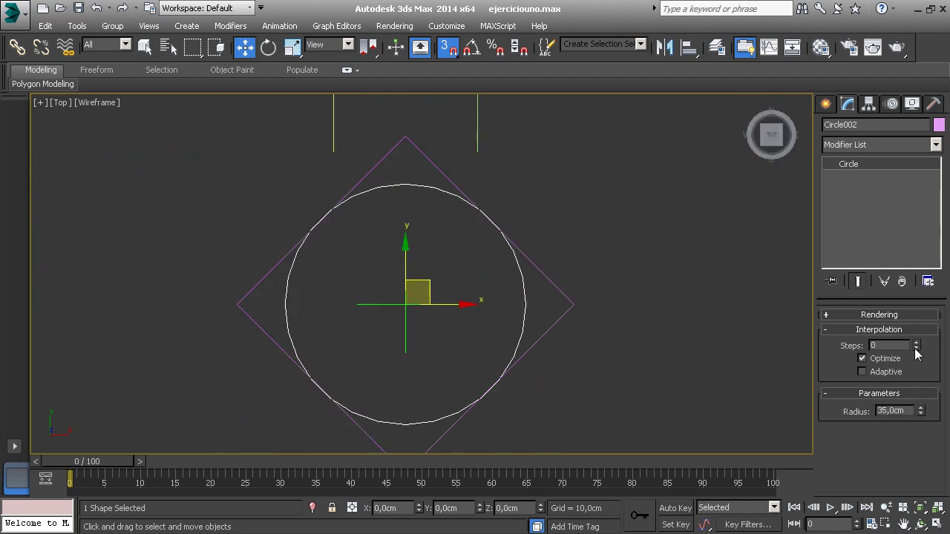
left_click_drag(915, 347, 915, 140)
mouse_move(922, 345)
left_mouse_down()
mouse_move(917, 288)
mouse_move(882, 203)
left_mouse_up()
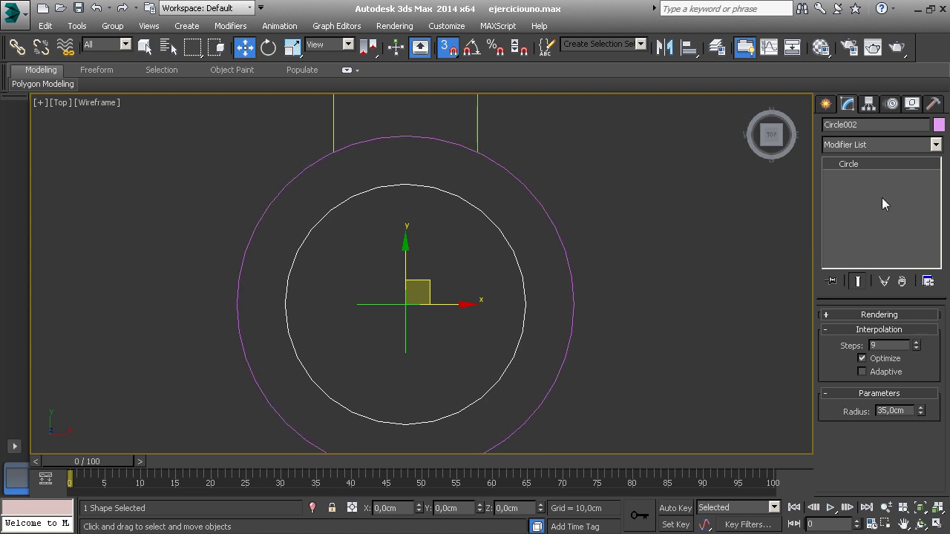
scroll(574, 299, "up", 2)
scroll(678, 339, "up", 5)
Tick Adaptive in Circle002's Interpolation rollout, leaving Optimize on
left_click(862, 371)
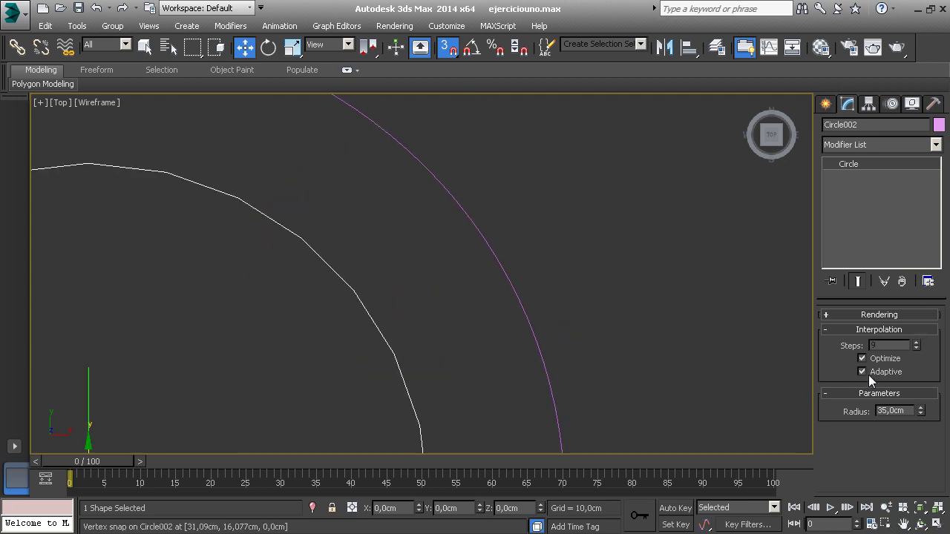
scroll(564, 341, "down", 1)
scroll(493, 245, "up", 2)
scroll(485, 262, "up", 2)
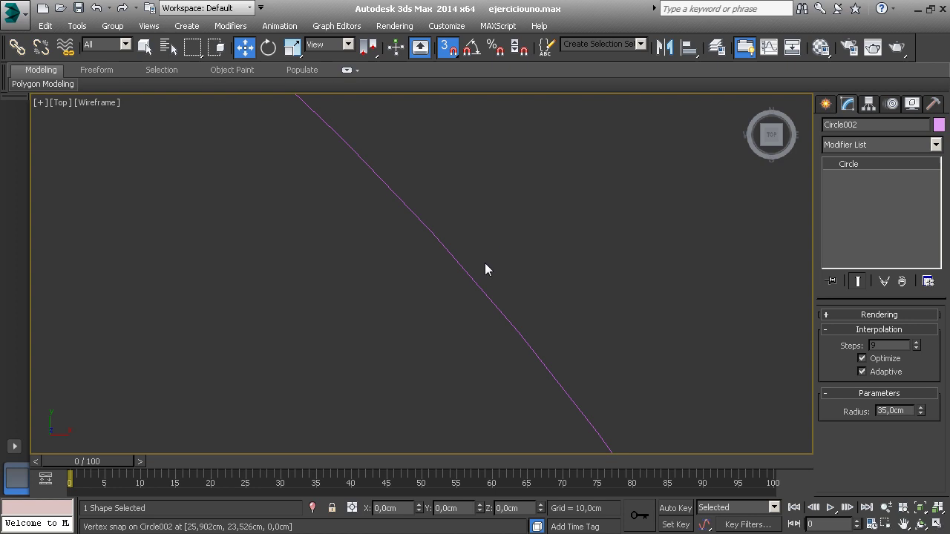
scroll(463, 264, "up", 1)
scroll(464, 271, "down", 2)
scroll(468, 297, "down", 2)
scroll(470, 325, "down", 1)
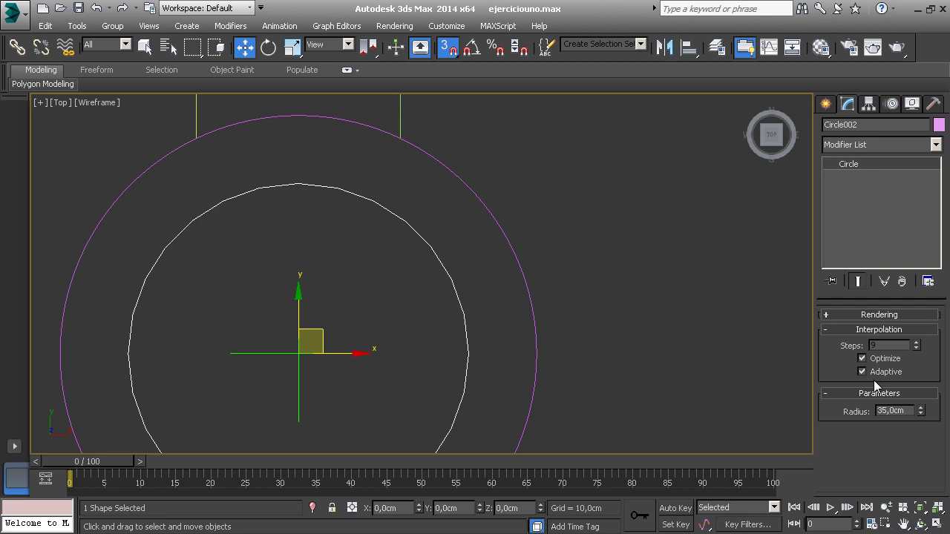
Turn on Adaptive interpolation for the white circle Circle001
left_click(512, 251)
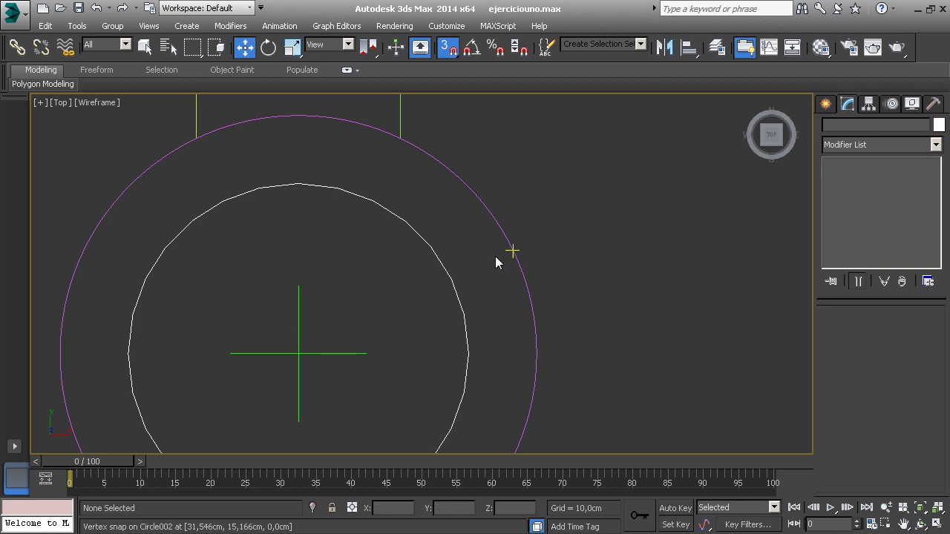
left_click(413, 234)
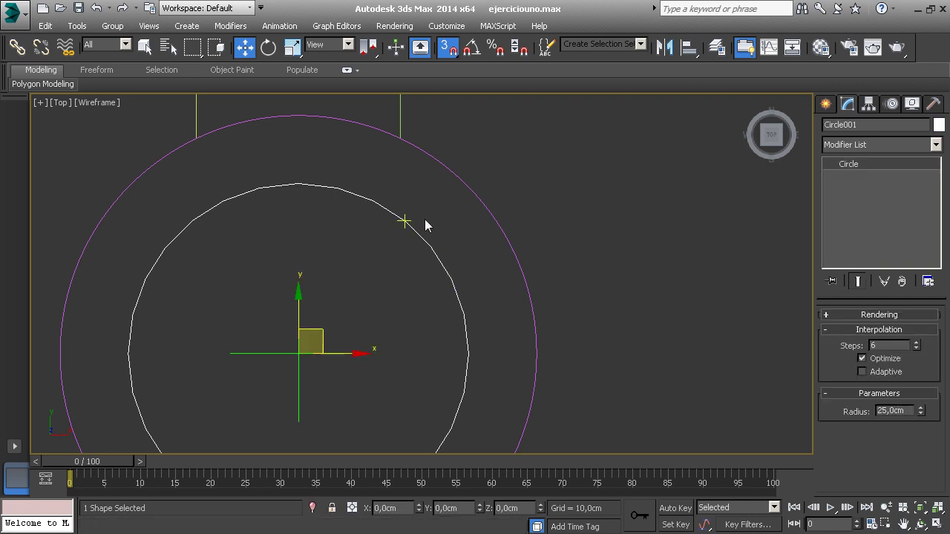
left_click(876, 373)
scroll(483, 272, "up", 1)
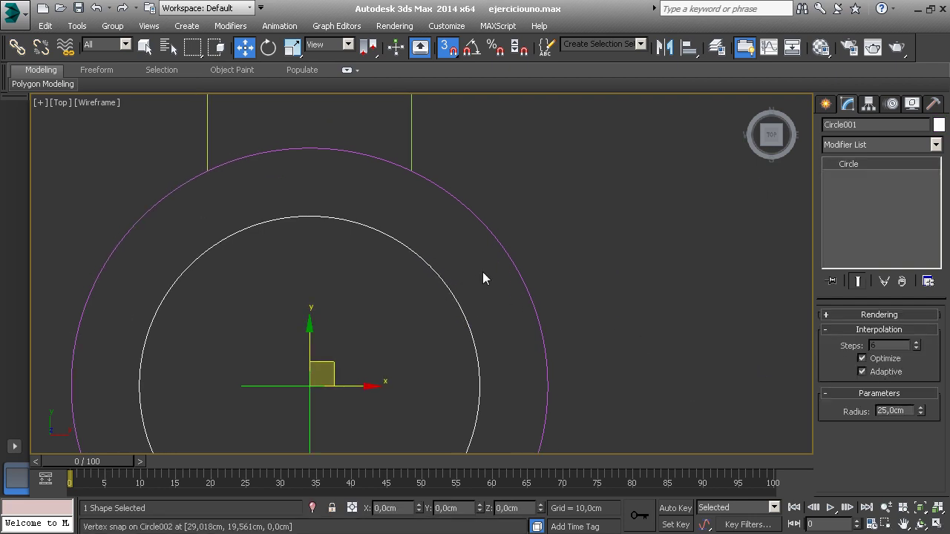
scroll(444, 270, "up", 2)
scroll(411, 209, "up", 3)
scroll(405, 141, "up", 3)
scroll(408, 186, "down", 2)
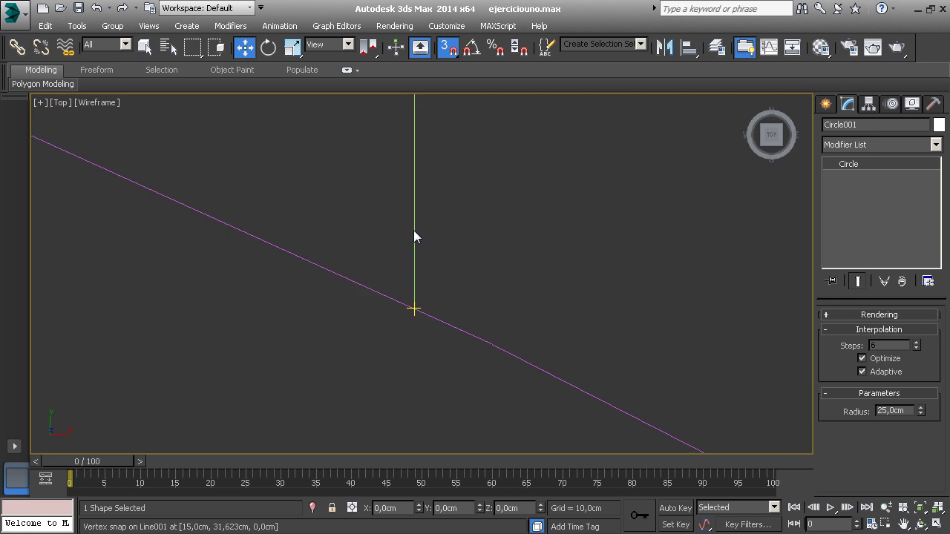
scroll(438, 334, "up", 2)
scroll(434, 282, "down", 1)
scroll(449, 259, "down", 1)
scroll(475, 278, "up", 2)
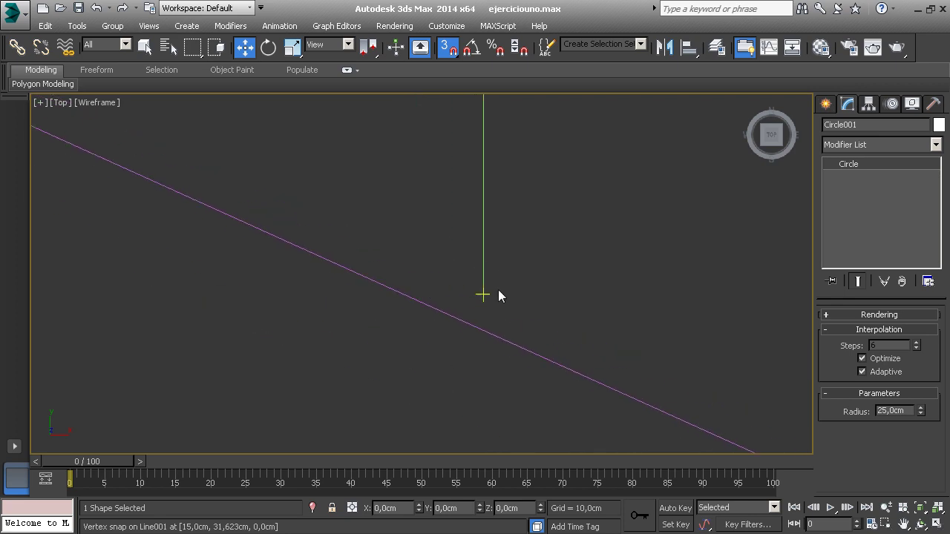
scroll(497, 293, "up", 1)
scroll(479, 321, "down", 1)
scroll(480, 321, "up", 1)
scroll(479, 320, "down", 2)
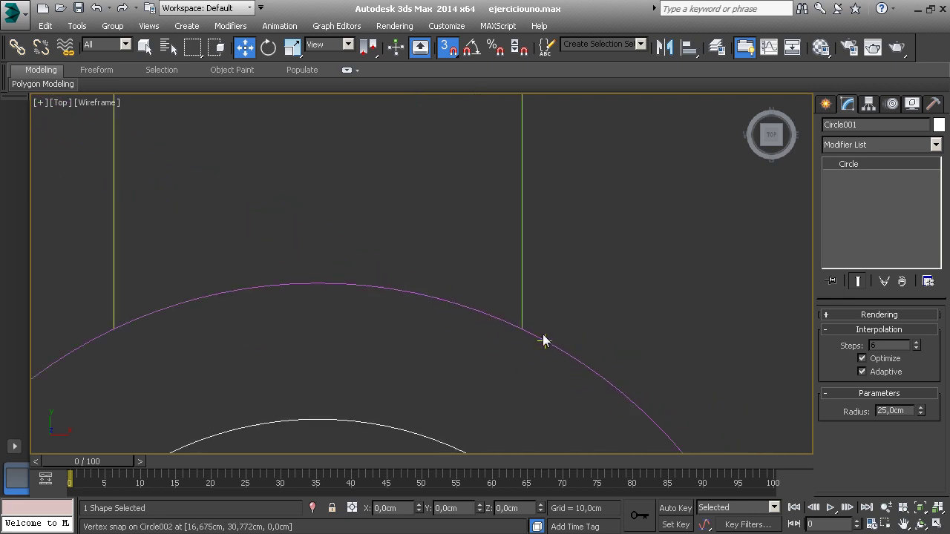
scroll(549, 223, "down", 2)
scroll(541, 368, "down", 1)
scroll(518, 392, "down", 1)
scroll(515, 270, "up", 3)
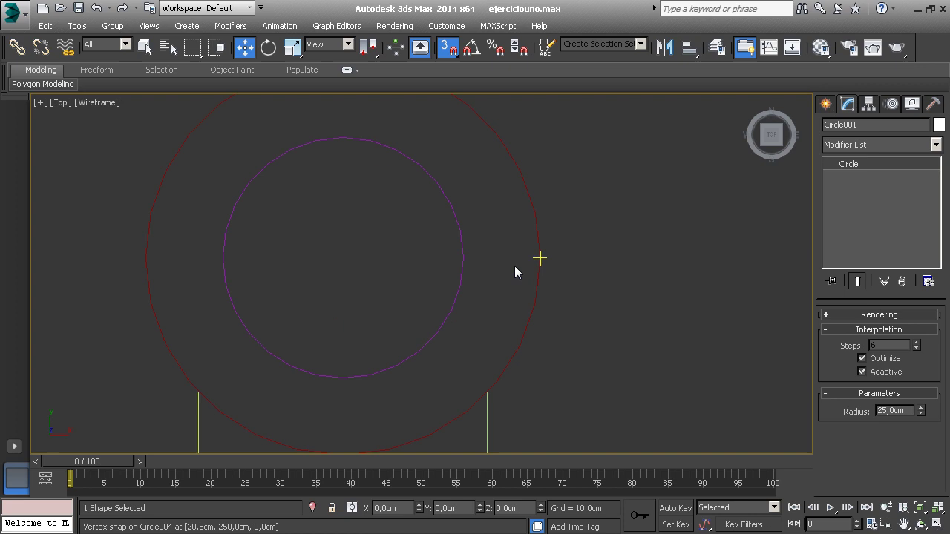
scroll(549, 275, "up", 2)
Select the outer red circle Circle004, then select all seven shapes with Ctrl+A
left_click(549, 278)
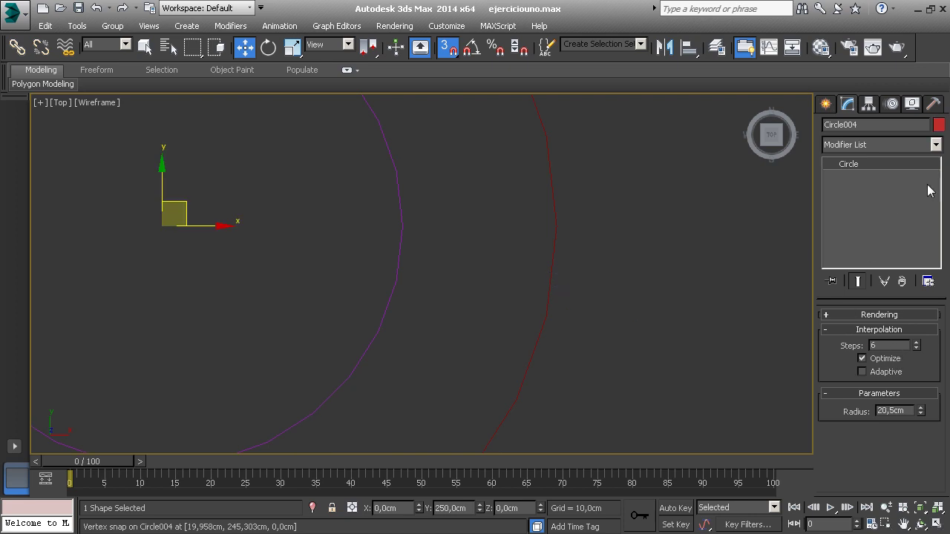
scroll(645, 244, "down", 3)
scroll(586, 290, "down", 2)
scroll(586, 294, "down", 2)
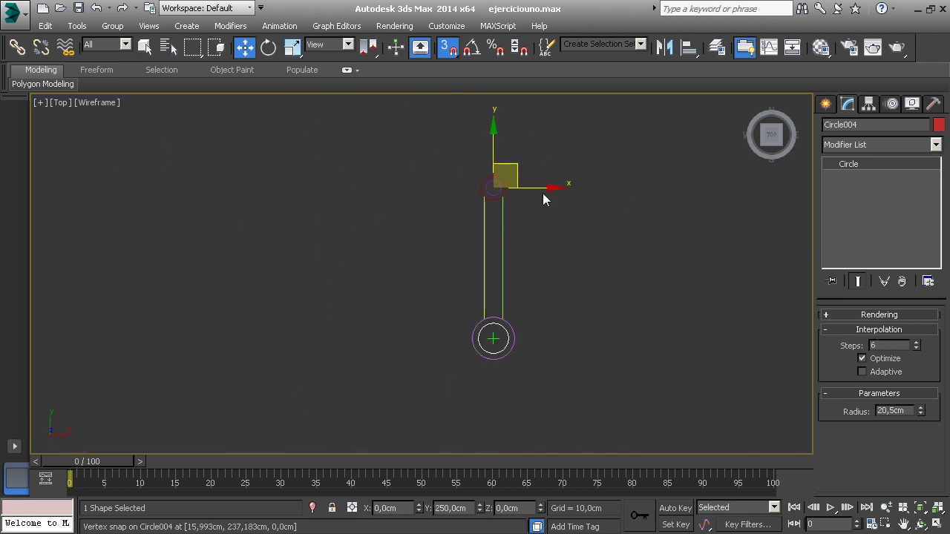
key("ctrl+a")
Give all seven selected shapes the same white object colour, then clear the selection
left_click(939, 125)
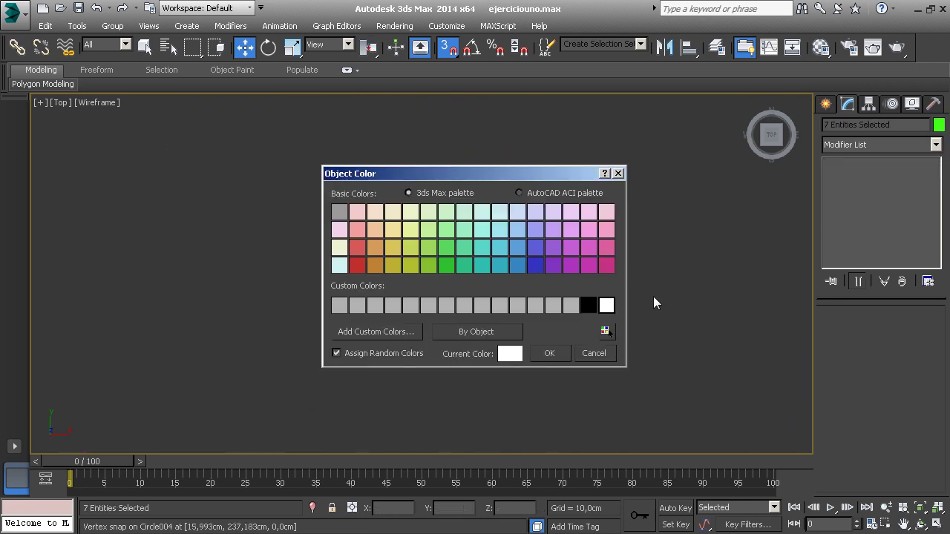
left_click(604, 305)
left_click(546, 350)
left_click(544, 353)
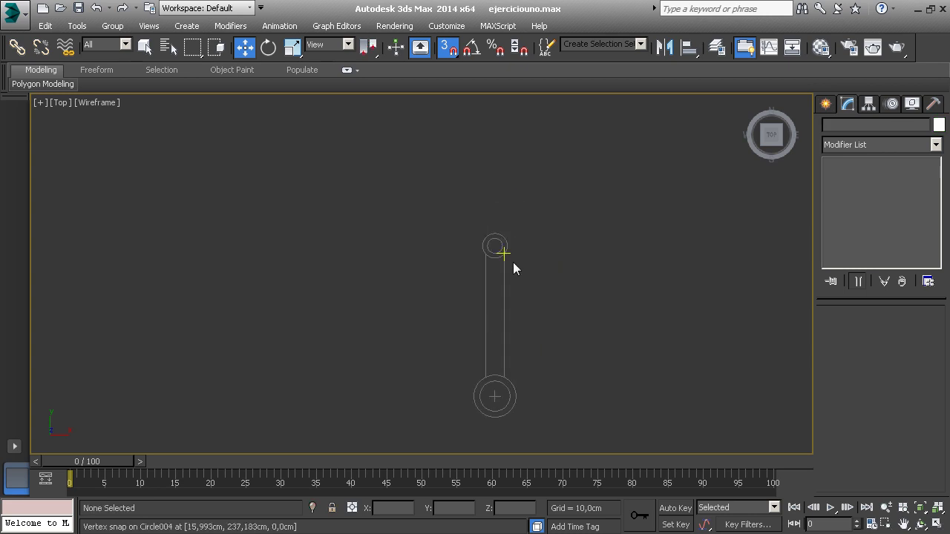
Enable Adaptive interpolation on the inner circle Circle003 and bring the whole rod into view
scroll(512, 262, "up", 3)
scroll(540, 228, "up", 3)
left_click(557, 207)
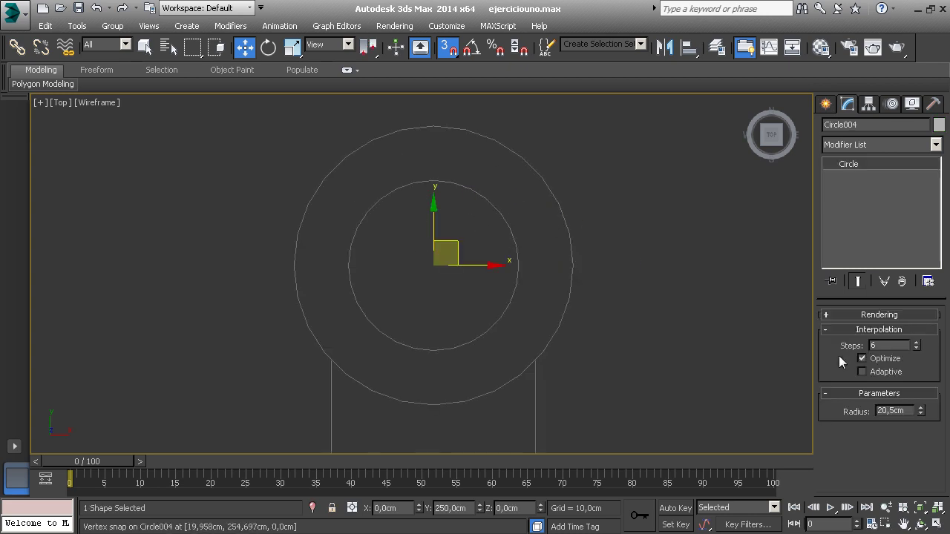
left_click(515, 250)
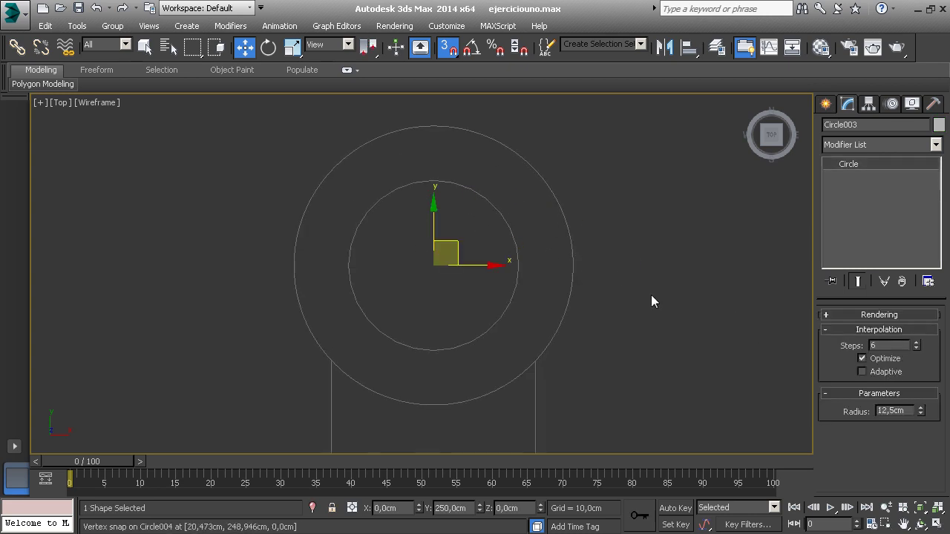
left_click(861, 372)
middle_click_drag(653, 343, 577, 238)
scroll(577, 238, "down", 4)
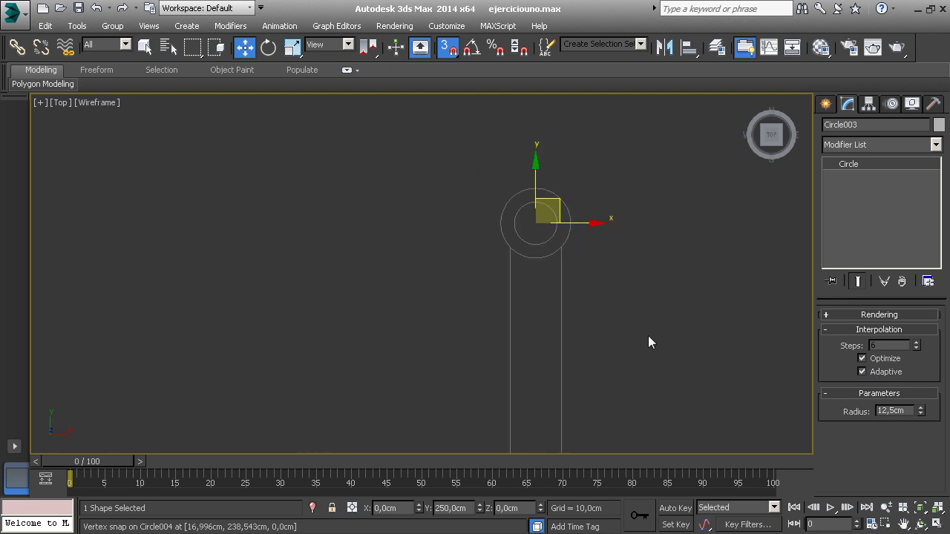
middle_click_drag(648, 336, 546, 234)
scroll(546, 241, "down", 4)
middle_click_drag(538, 275, 534, 271)
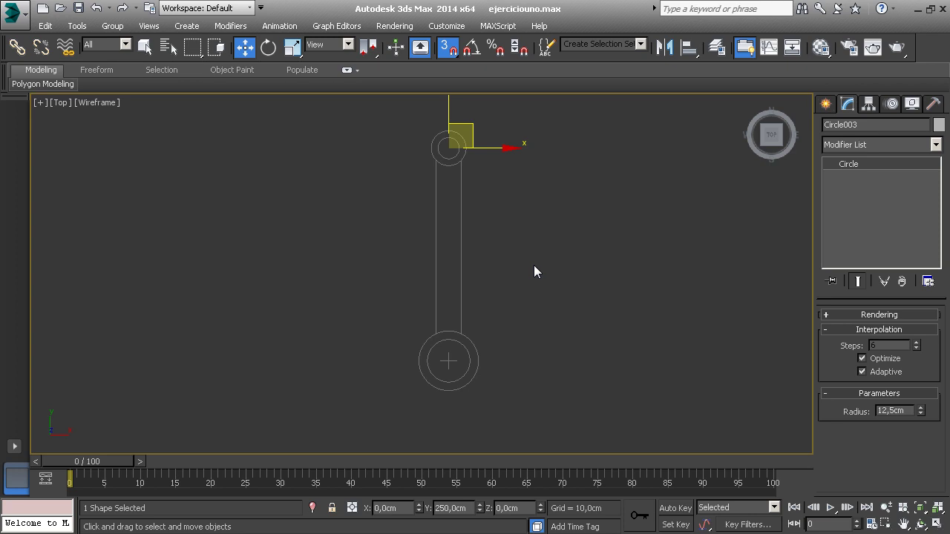
Zoom in on the junction where the shank lines meet the upper circle
scroll(458, 226, "up", 3)
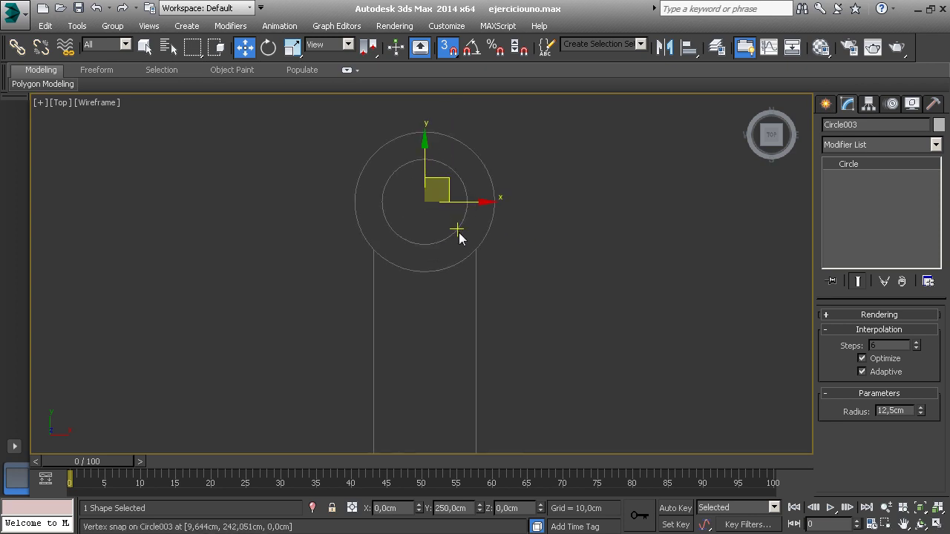
scroll(489, 267, "up", 5)
scroll(519, 304, "up", 2)
scroll(551, 282, "up", 2)
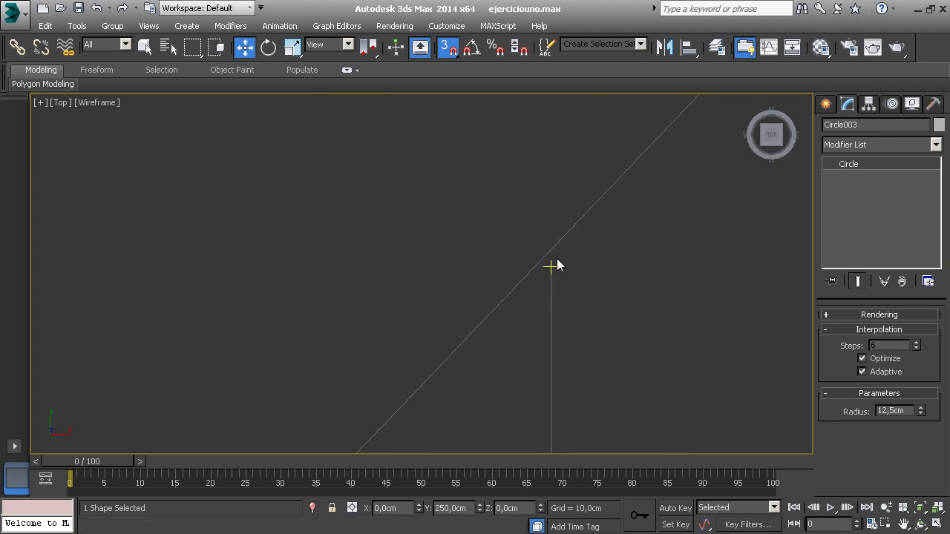
scroll(555, 265, "up", 3)
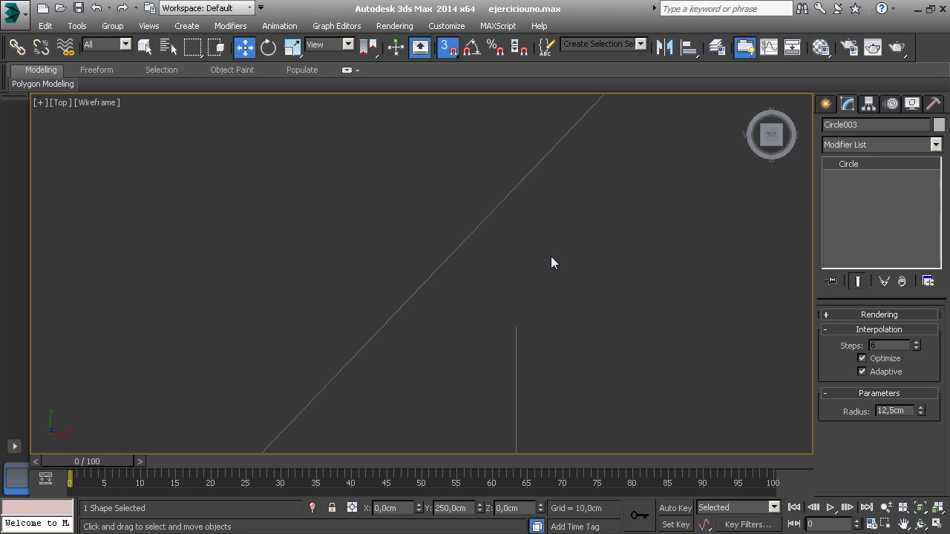
Zoom back out and crossing-select both vertical shank lines
middle_click_drag(509, 272, 582, 238)
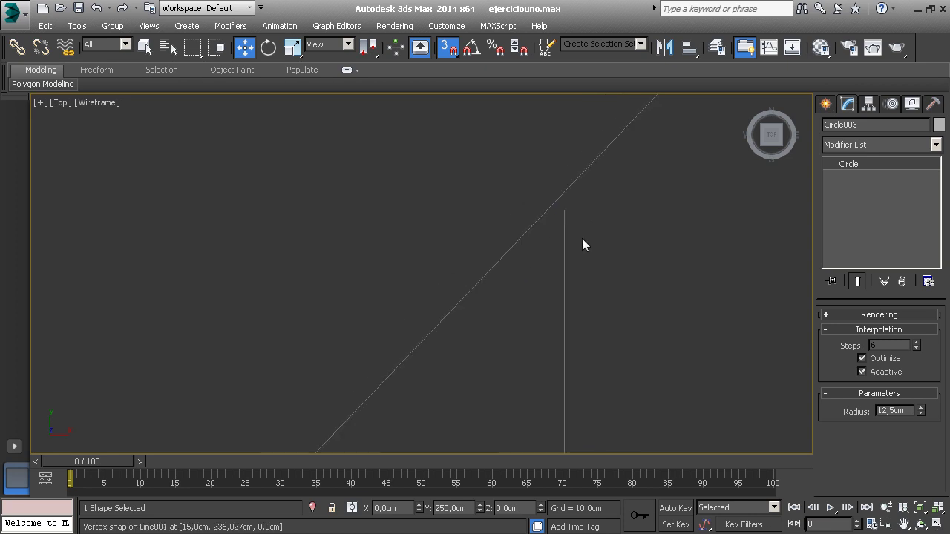
scroll(503, 393, "down", 1)
scroll(557, 265, "down", 3)
scroll(498, 335, "down", 3)
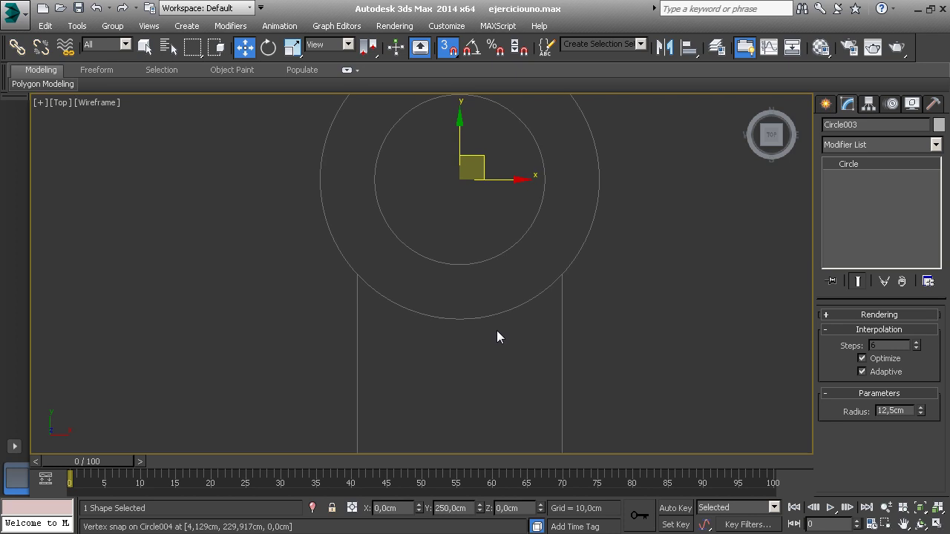
scroll(543, 206, "down", 3)
left_click_drag(598, 258, 486, 312)
Switch to Select and Scale for the two selected shank lines
scroll(520, 312, "down", 2)
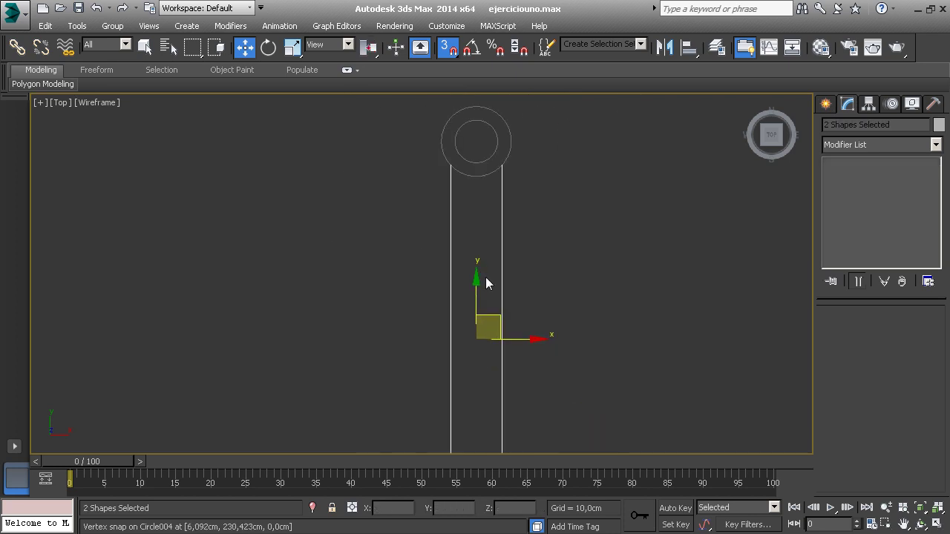
left_click(274, 47)
left_click(292, 47)
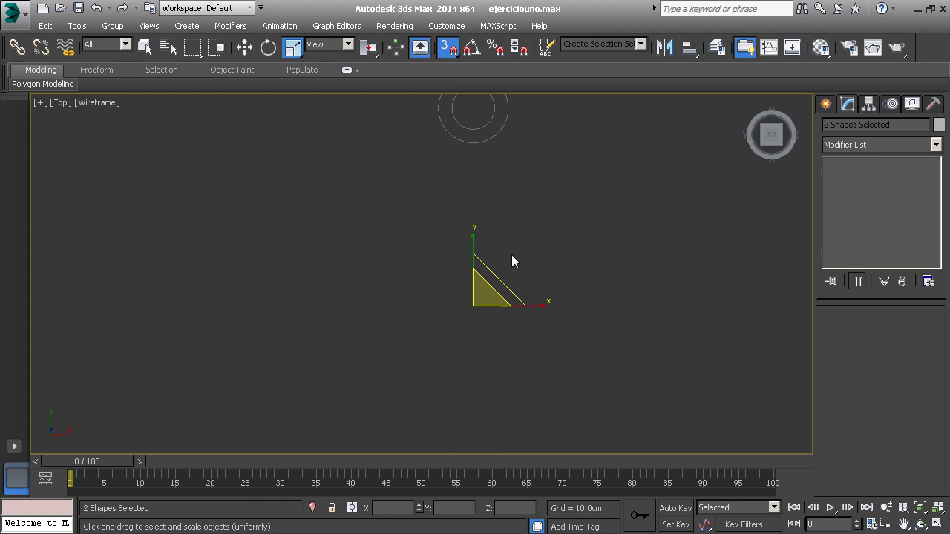
scroll(511, 259, "down", 3)
scroll(503, 328, "up", 3)
scroll(448, 293, "up", 3)
scroll(448, 293, "up", 3)
scroll(509, 262, "up", 2)
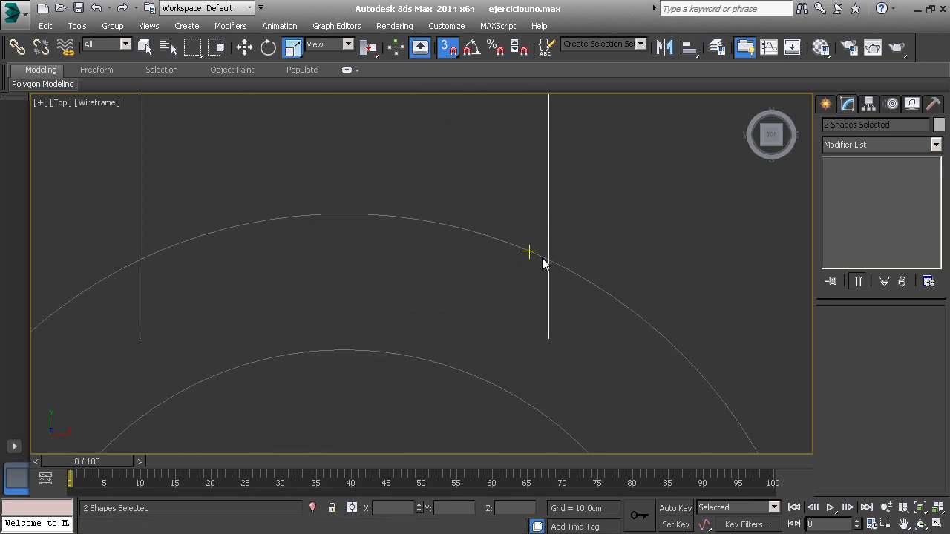
scroll(490, 195, "down", 4)
Pan down to the lower circle, recentre the rod, and deselect the shank lines
middle_click_drag(490, 195, 472, 320)
scroll(473, 320, "down", 5)
middle_click_drag(474, 214, 466, 322)
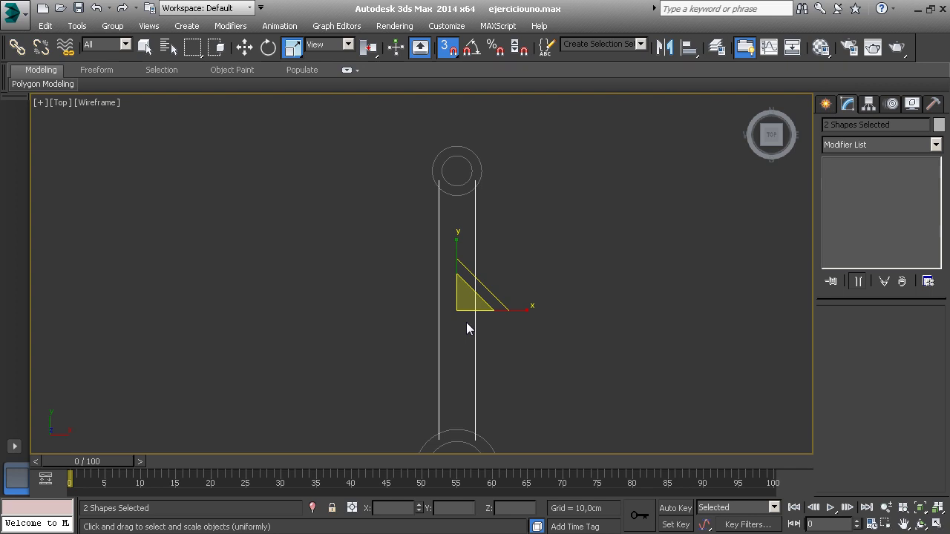
key("Delete")
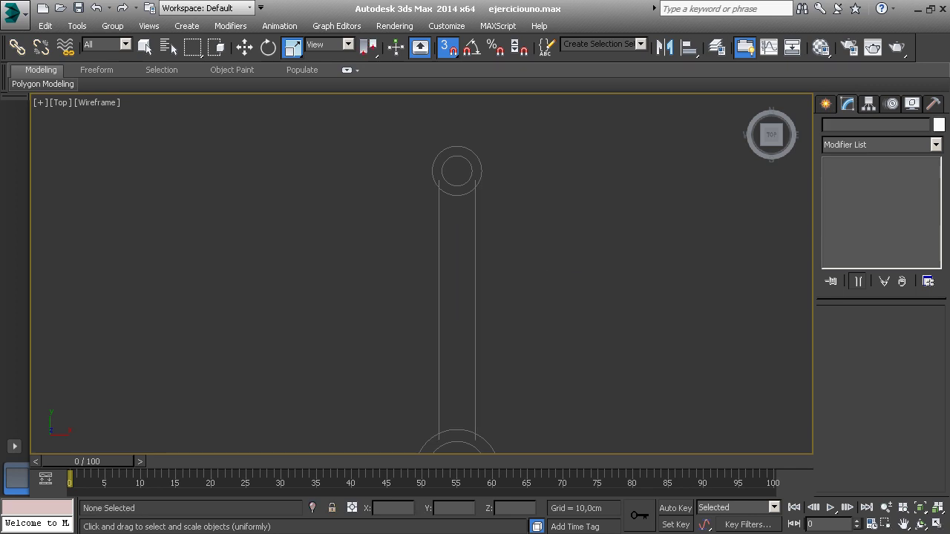